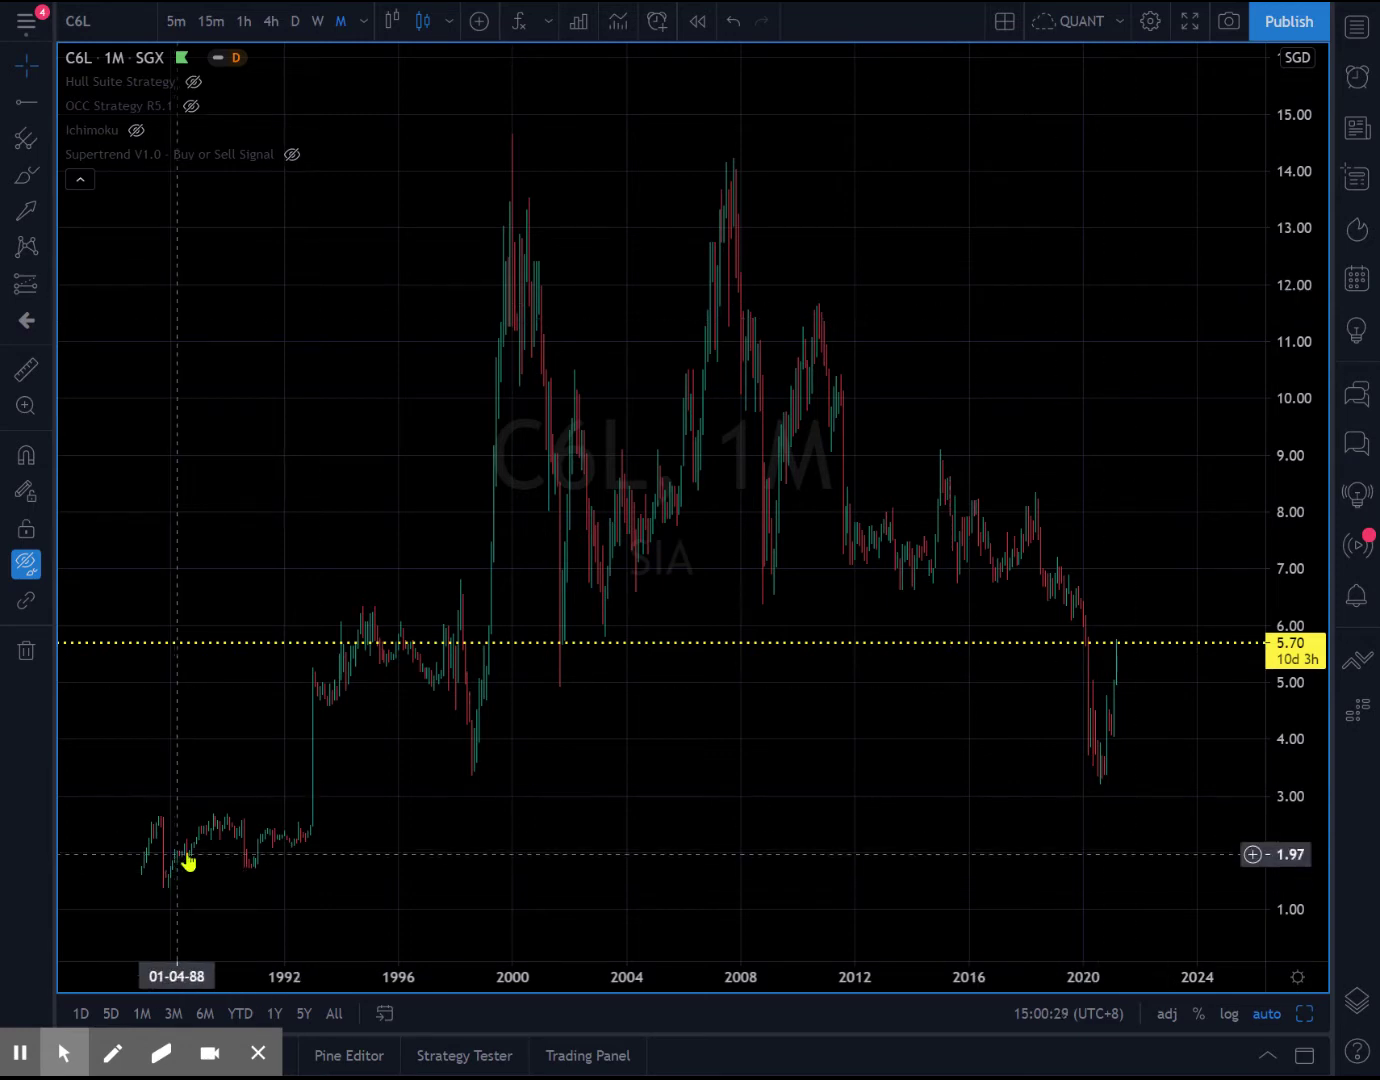
Circle the 2000 and 2008 peaks and the 2009 and 2020 lows in green freehand.
{"action": "left_click", "coordinate": [110, 1067]}
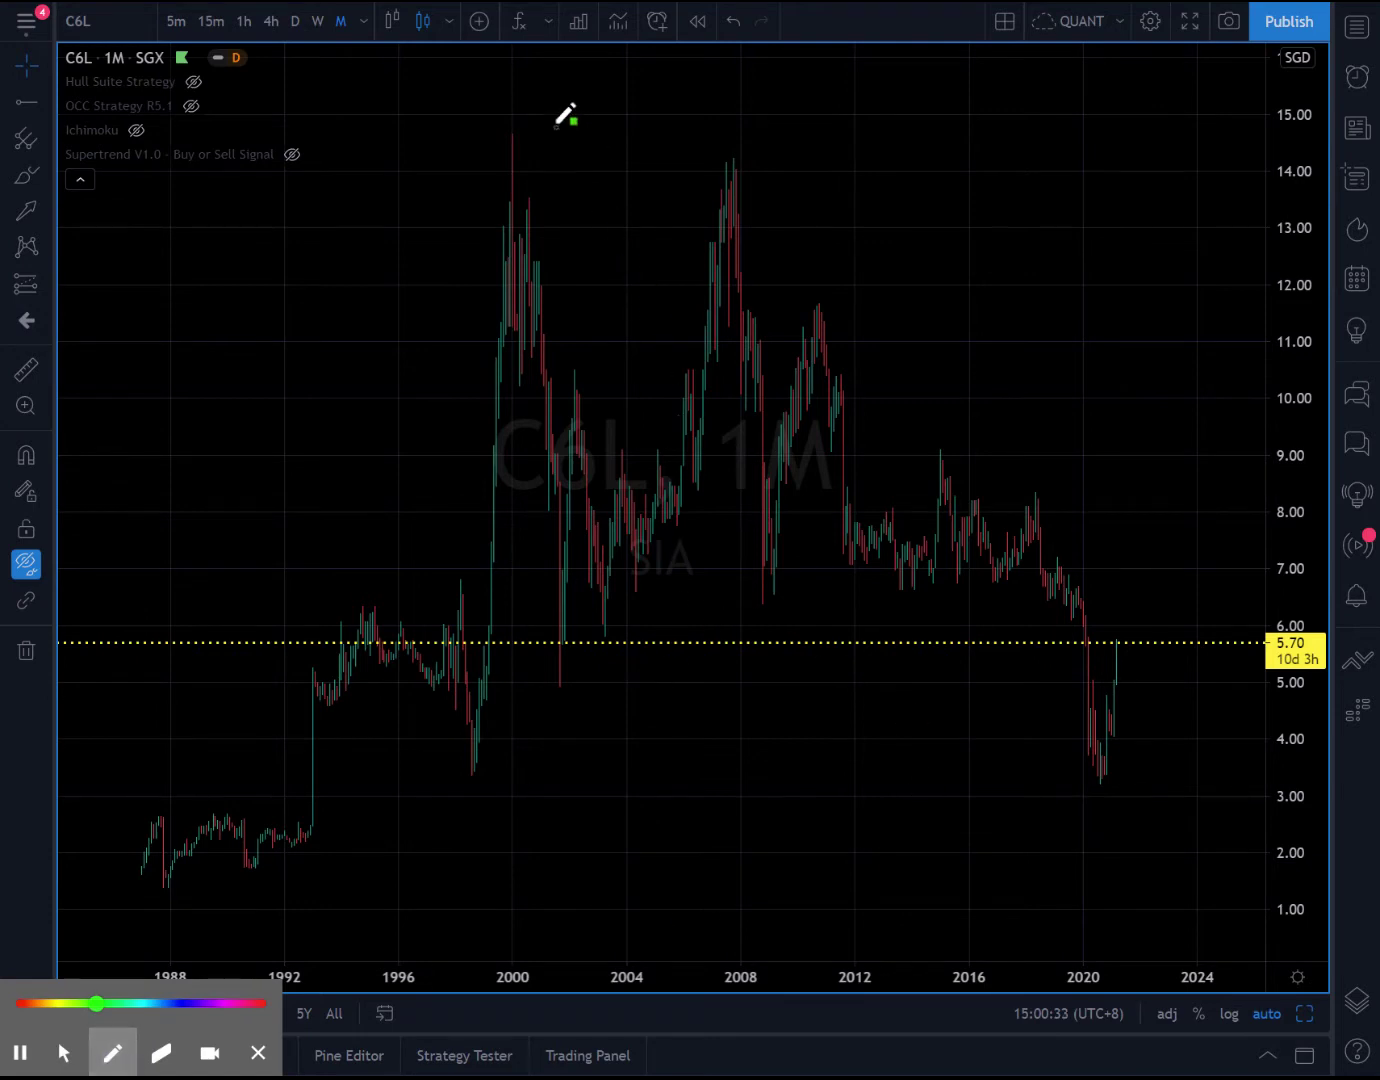
{"action": "left_click_drag", "start_coordinate": [517, 121], "coordinate": [522, 124]}
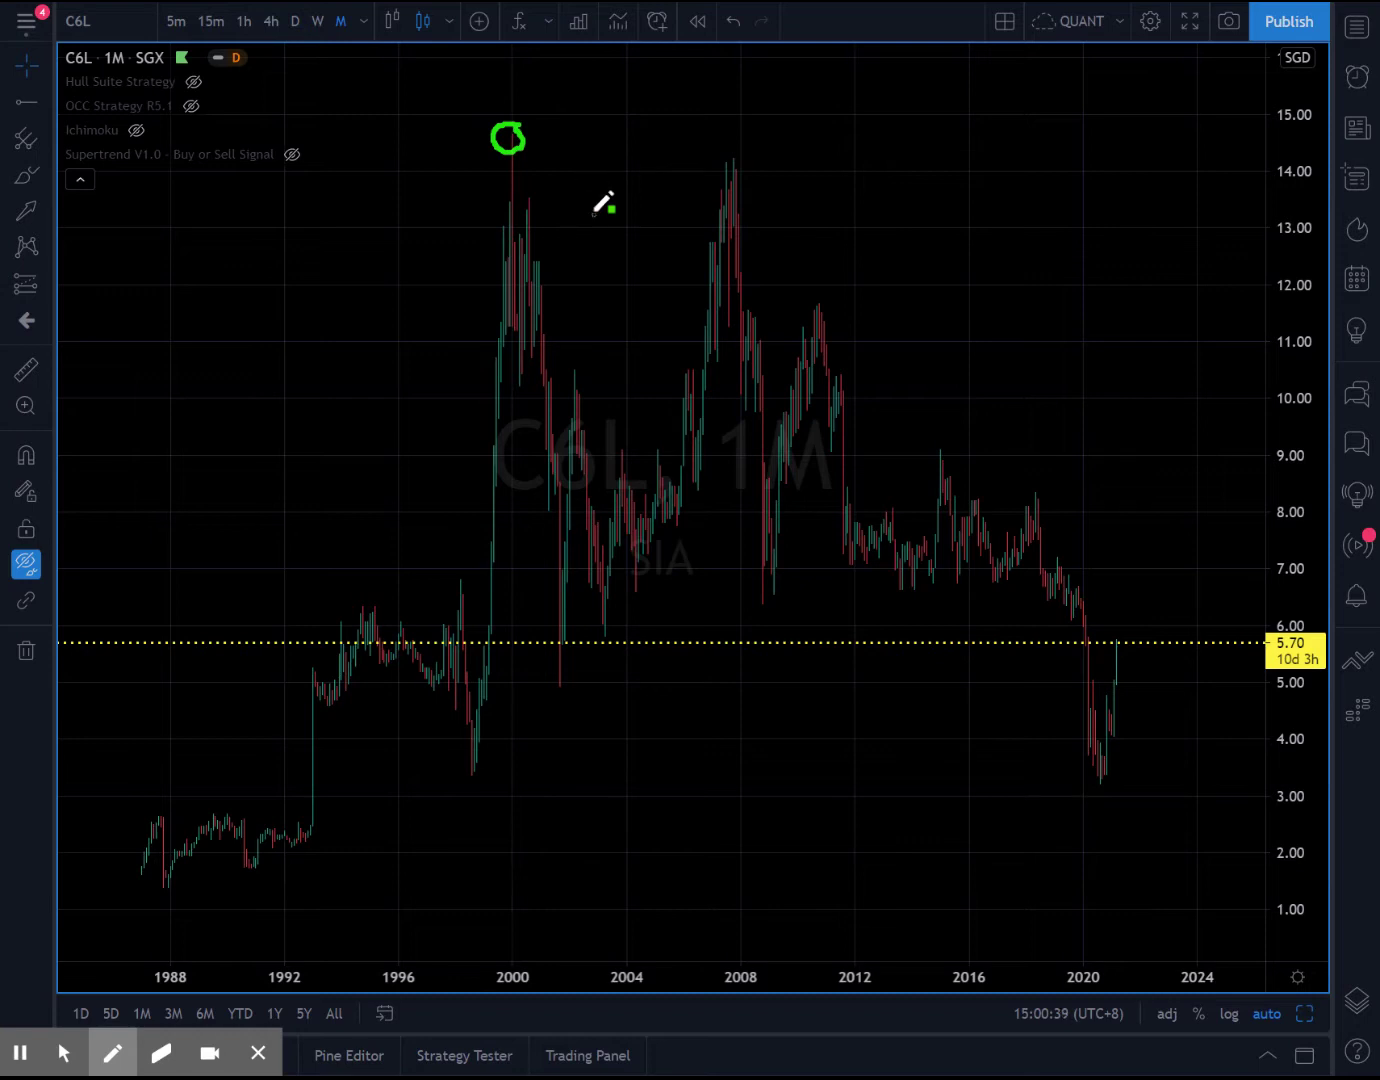
{"action": "mouse_move", "coordinate": [748, 143]}
{"action": "left_mouse_down"}
{"action": "mouse_move", "coordinate": [716, 158]}
{"action": "mouse_move", "coordinate": [752, 174]}
{"action": "mouse_move", "coordinate": [756, 144]}
{"action": "left_mouse_up"}
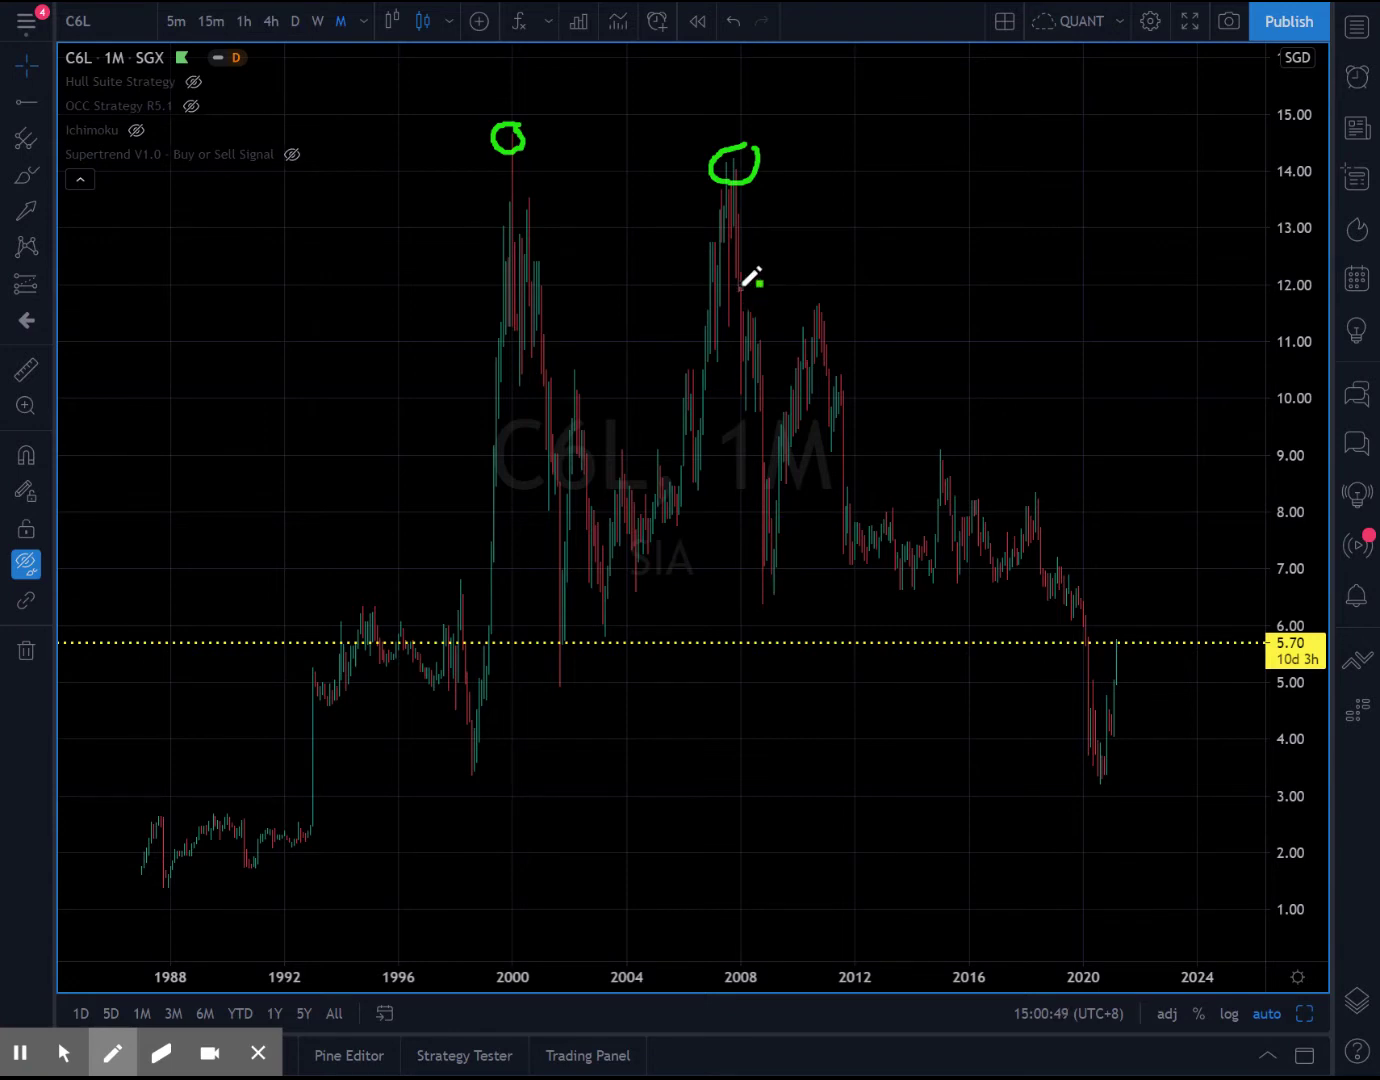
{"action": "mouse_move", "coordinate": [788, 599]}
{"action": "left_mouse_down"}
{"action": "mouse_move", "coordinate": [762, 607]}
{"action": "mouse_move", "coordinate": [789, 592]}
{"action": "left_mouse_up"}
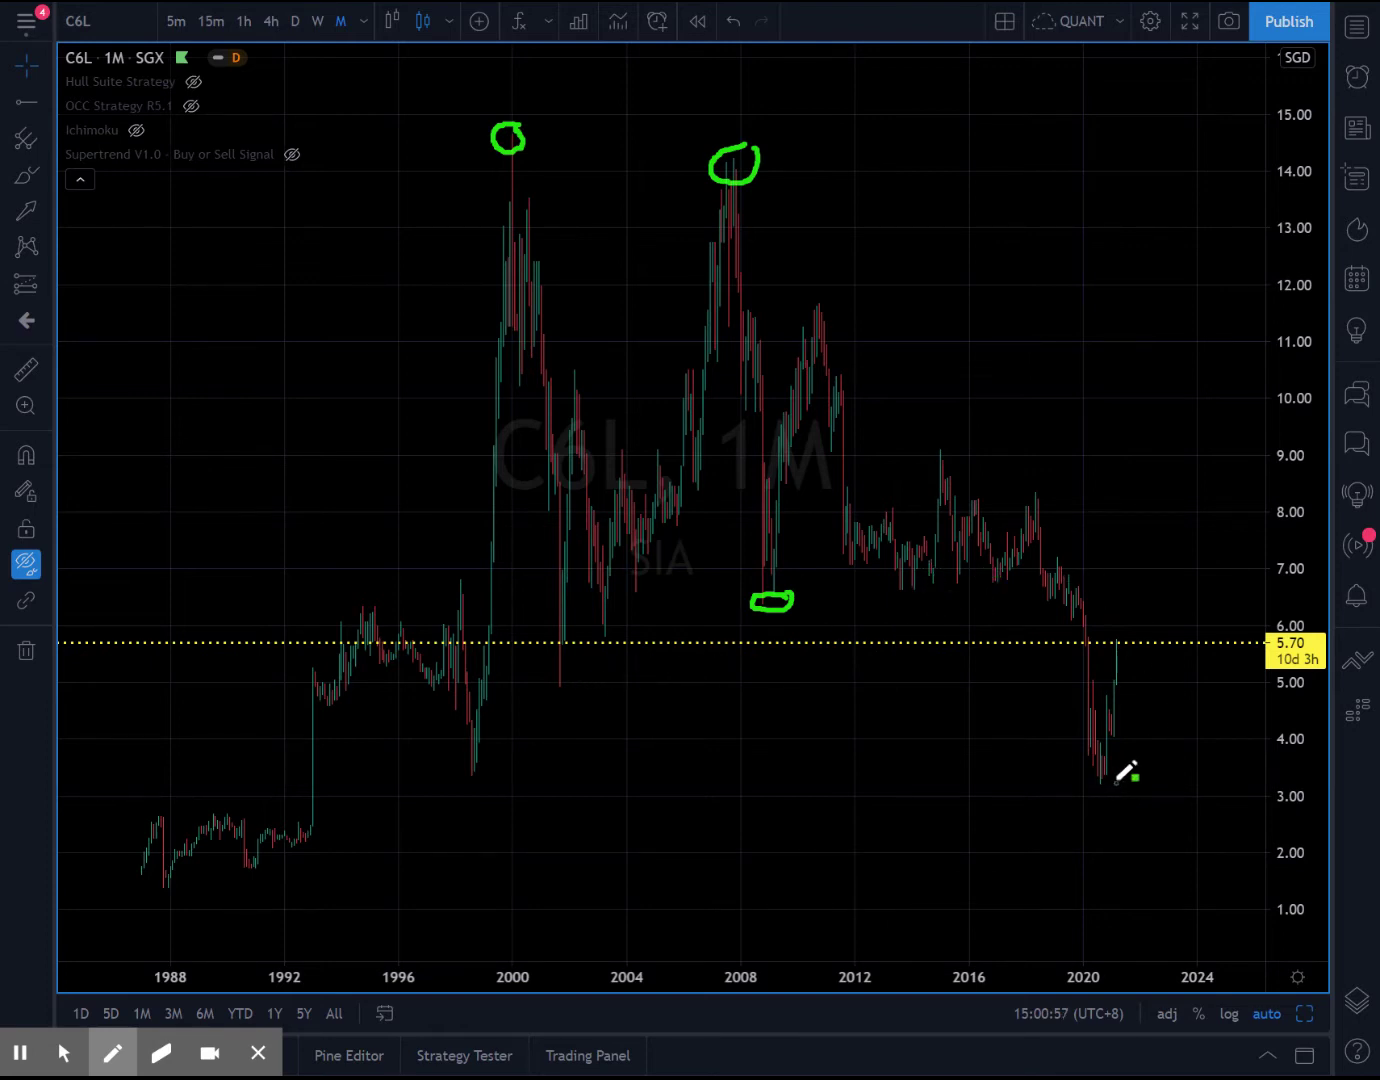
{"action": "mouse_move", "coordinate": [1116, 772]}
{"action": "left_mouse_down"}
{"action": "mouse_move", "coordinate": [1100, 765]}
{"action": "mouse_move", "coordinate": [1124, 792]}
{"action": "left_mouse_up"}
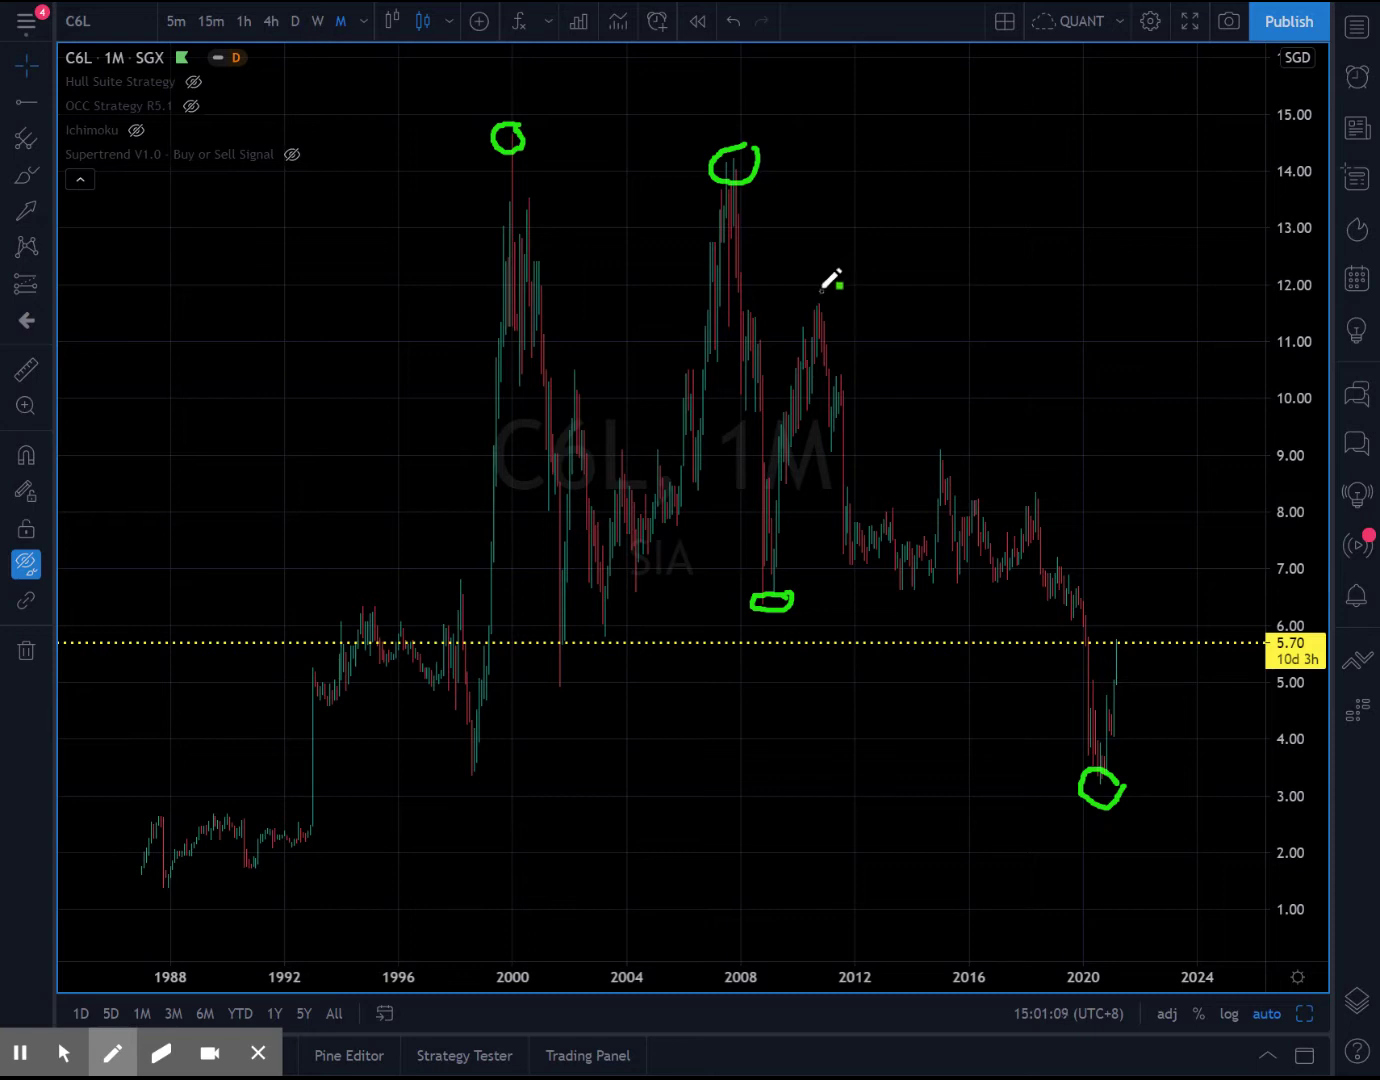
Circle the 2010, 2015 and 2018 peaks in green, then leave drawing mode.
{"action": "mouse_move", "coordinate": [828, 283]}
{"action": "left_mouse_down"}
{"action": "mouse_move", "coordinate": [809, 300]}
{"action": "mouse_move", "coordinate": [843, 292]}
{"action": "left_mouse_up"}
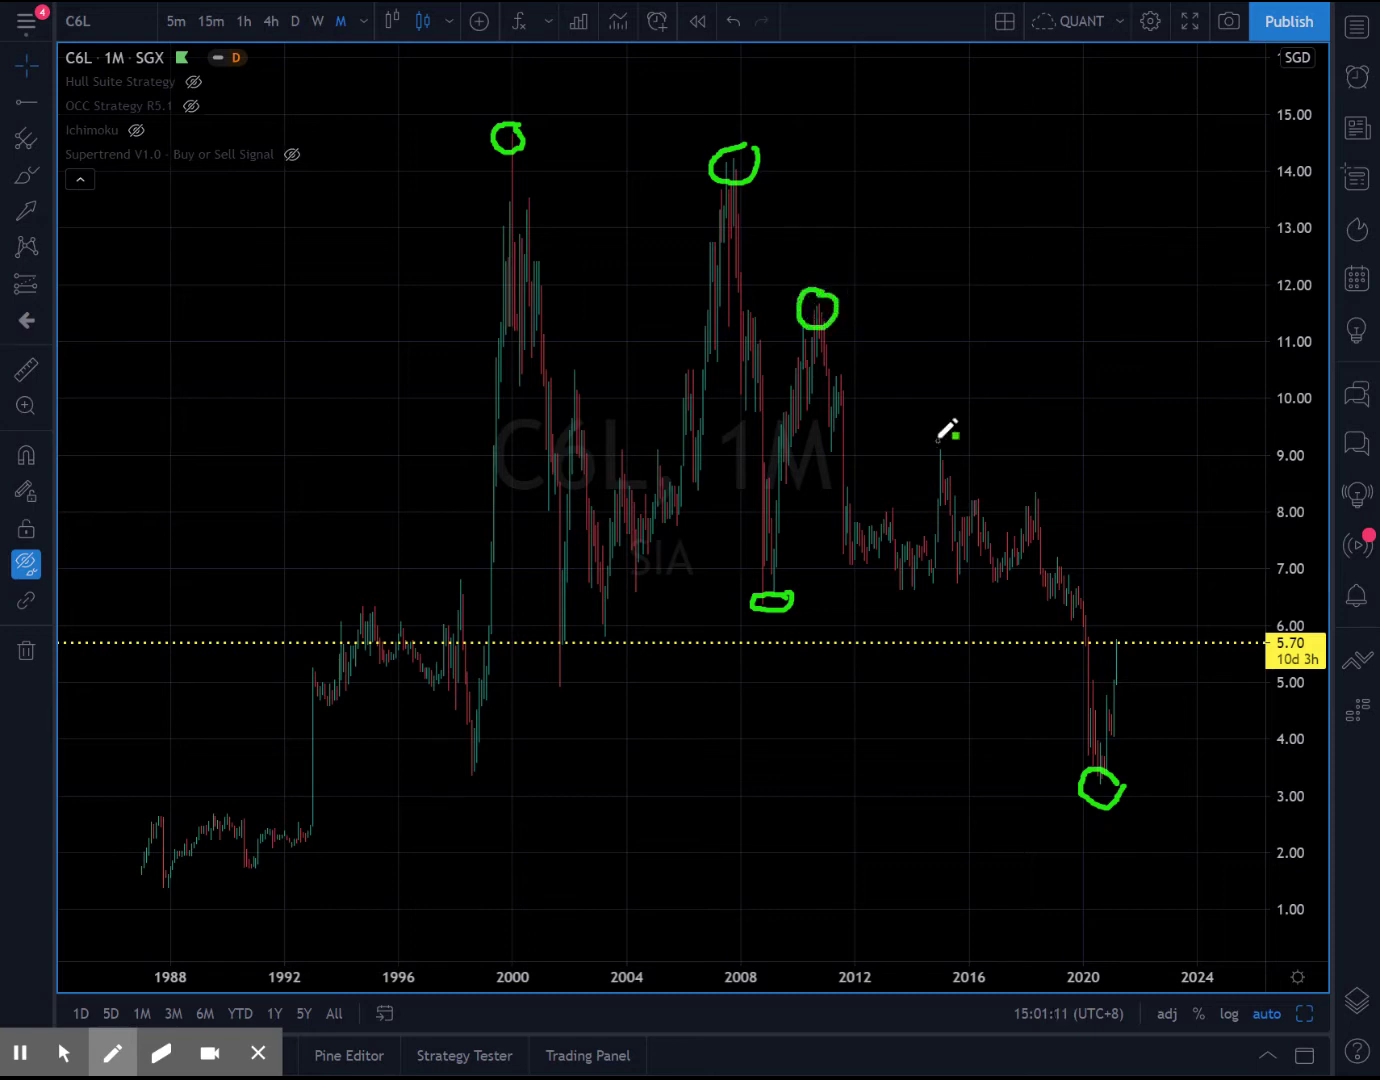
{"action": "left_click_drag", "start_coordinate": [937, 440], "coordinate": [951, 447]}
{"action": "mouse_move", "coordinate": [1032, 474]}
{"action": "left_mouse_down"}
{"action": "mouse_move", "coordinate": [1046, 507]}
{"action": "mouse_move", "coordinate": [1032, 476]}
{"action": "left_mouse_up"}
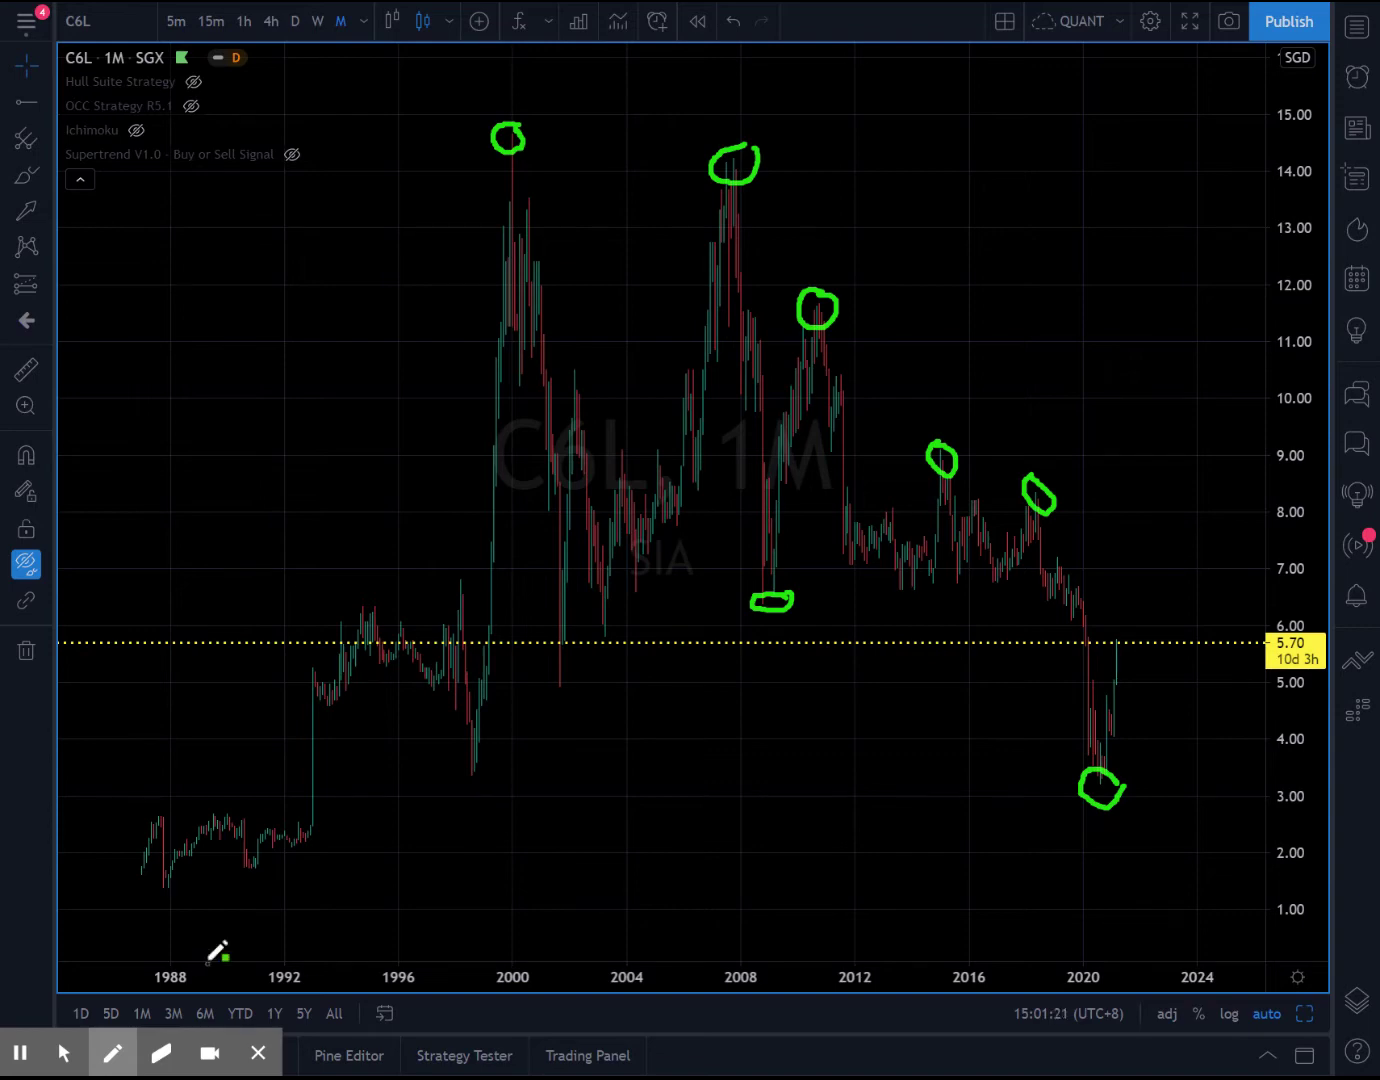
{"action": "mouse_move", "coordinate": [18, 1052]}
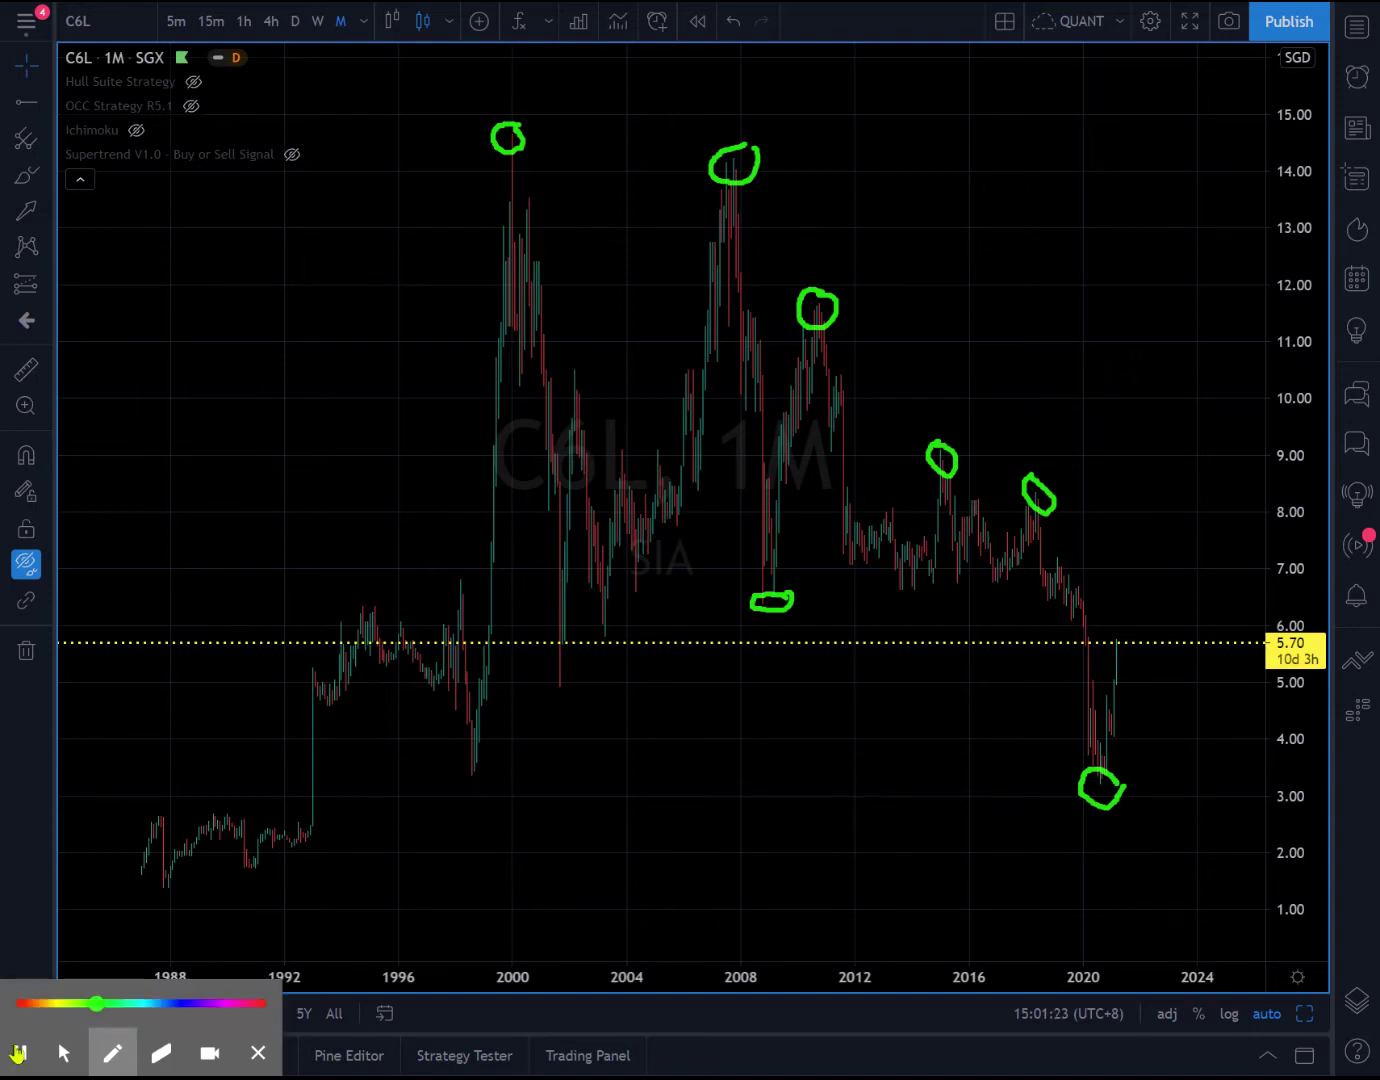
{"action": "left_click", "coordinate": [19, 1052]}
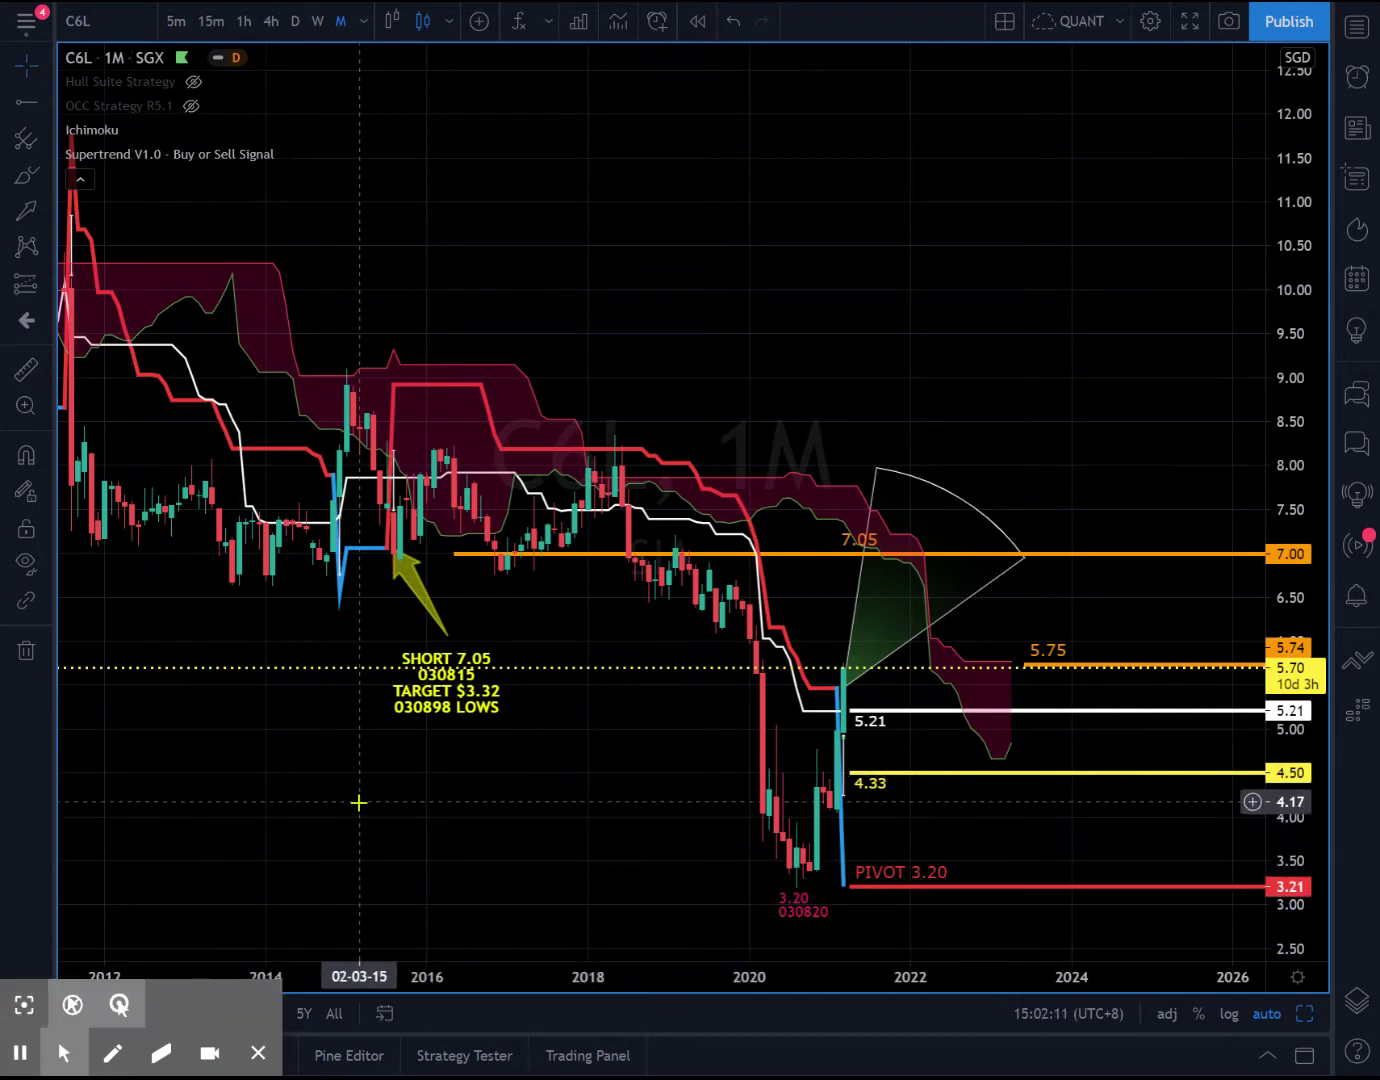
Zoom the monthly chart's time axis in to span roughly 2014–2026.
{"action": "scroll", "coordinate": [359, 802], "scroll_direction": "up", "scroll_amount": 2}
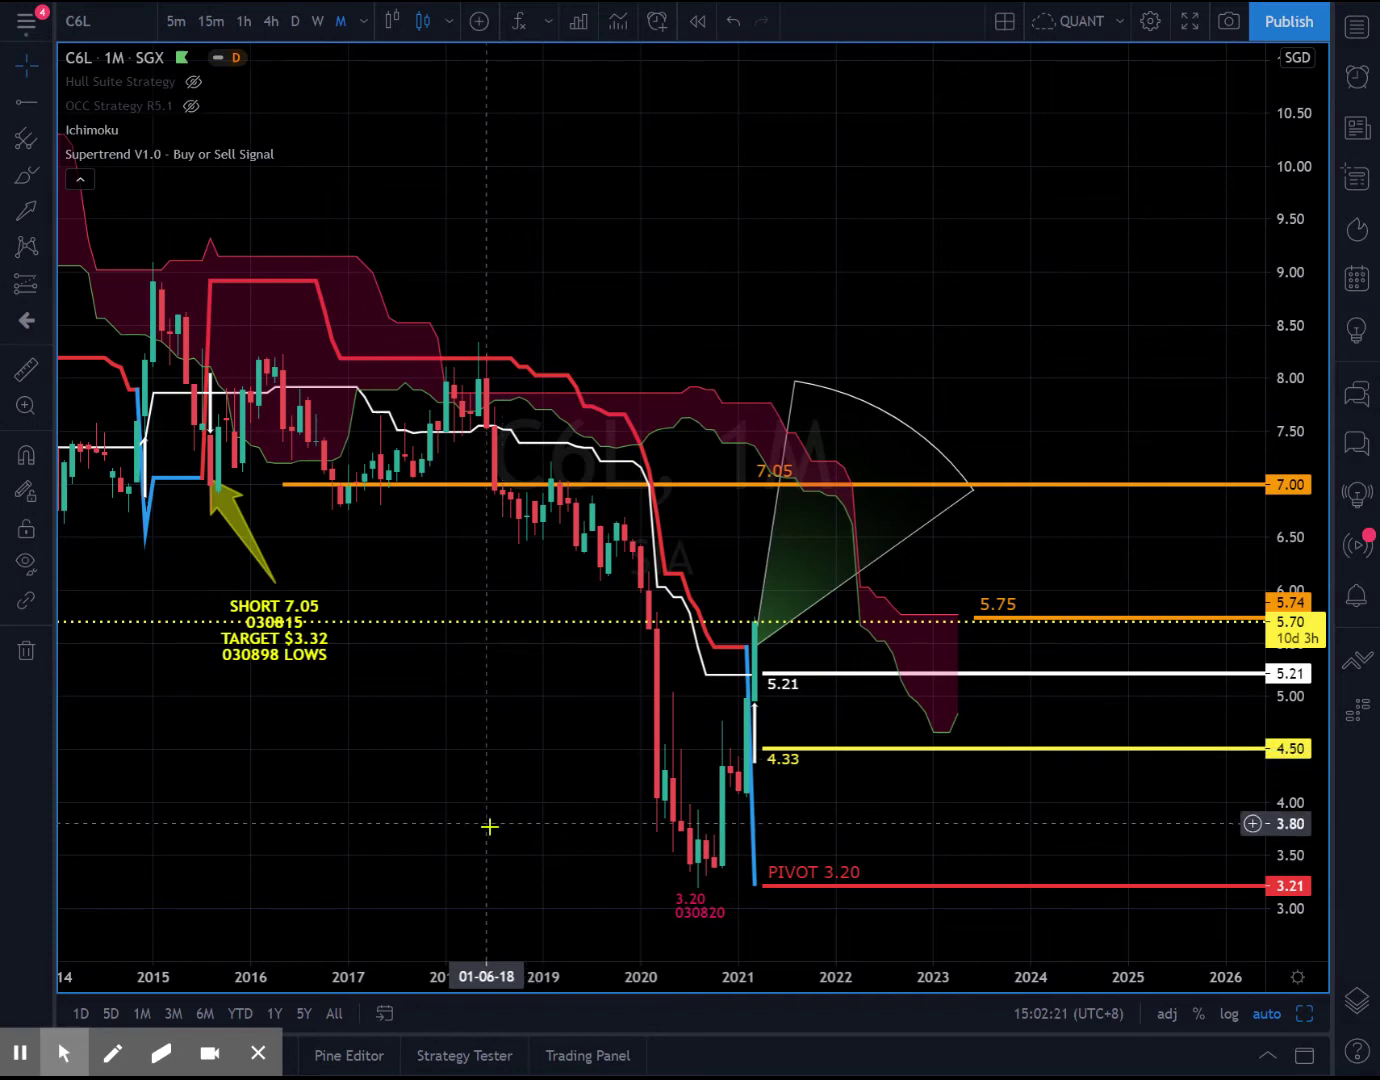
Sketch a green V-shaped rebound from the 2020 low with an arrowhead at the 2021 top.
{"action": "left_click", "coordinate": [112, 1053]}
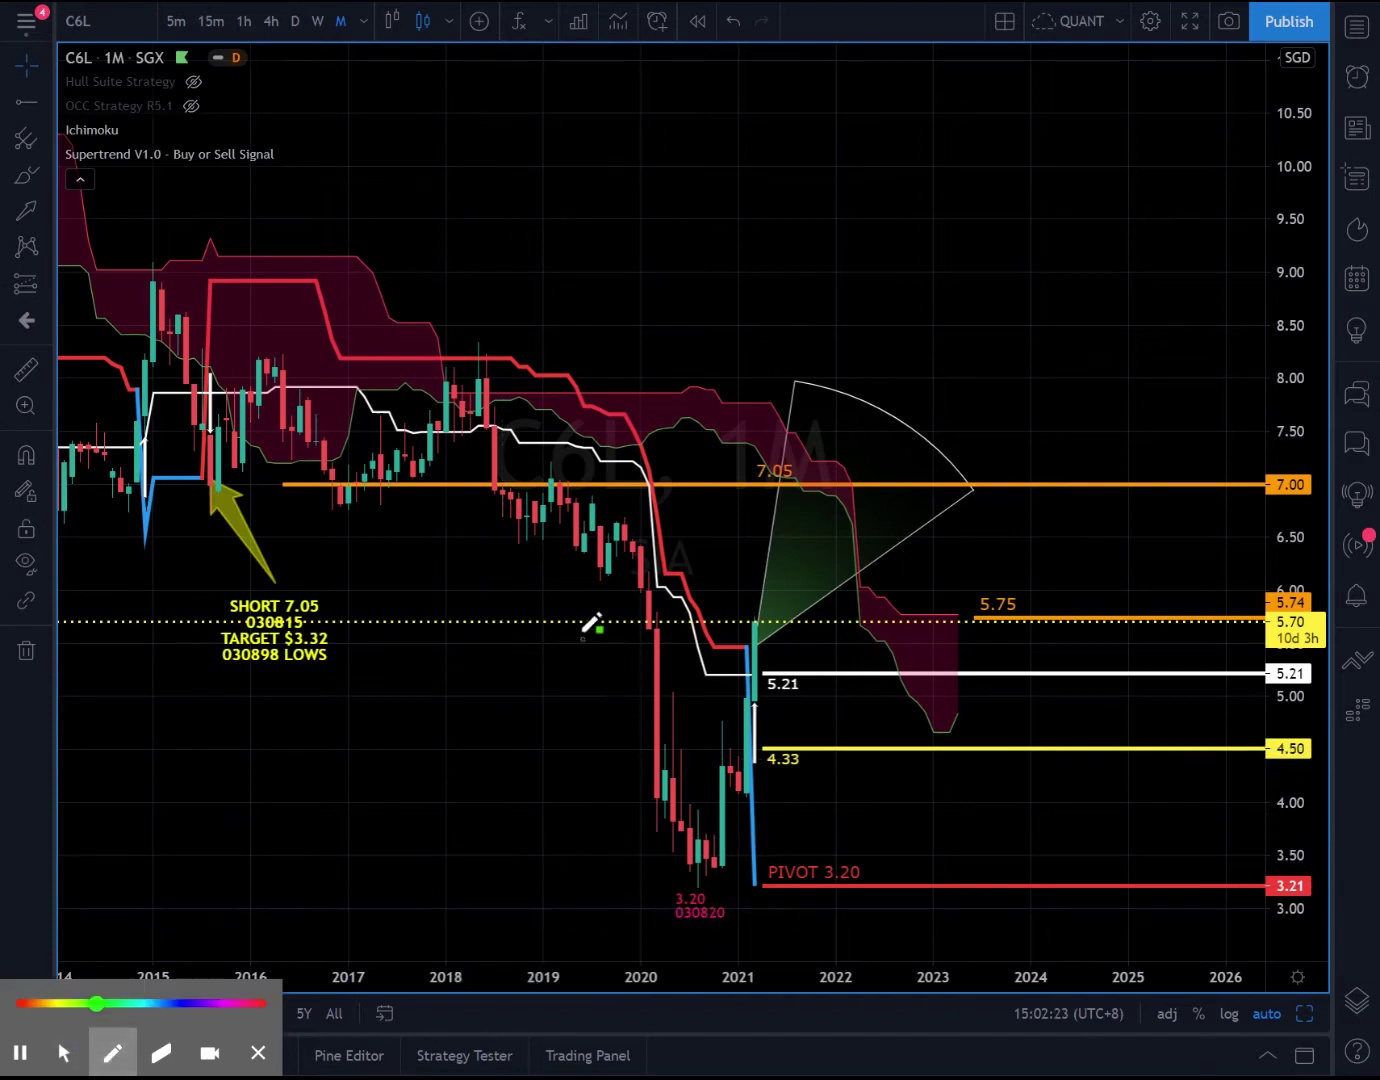
{"action": "mouse_move", "coordinate": [581, 627]}
{"action": "left_mouse_down"}
{"action": "mouse_move", "coordinate": [720, 861]}
{"action": "mouse_move", "coordinate": [848, 632]}
{"action": "mouse_move", "coordinate": [865, 661]}
{"action": "left_mouse_up"}
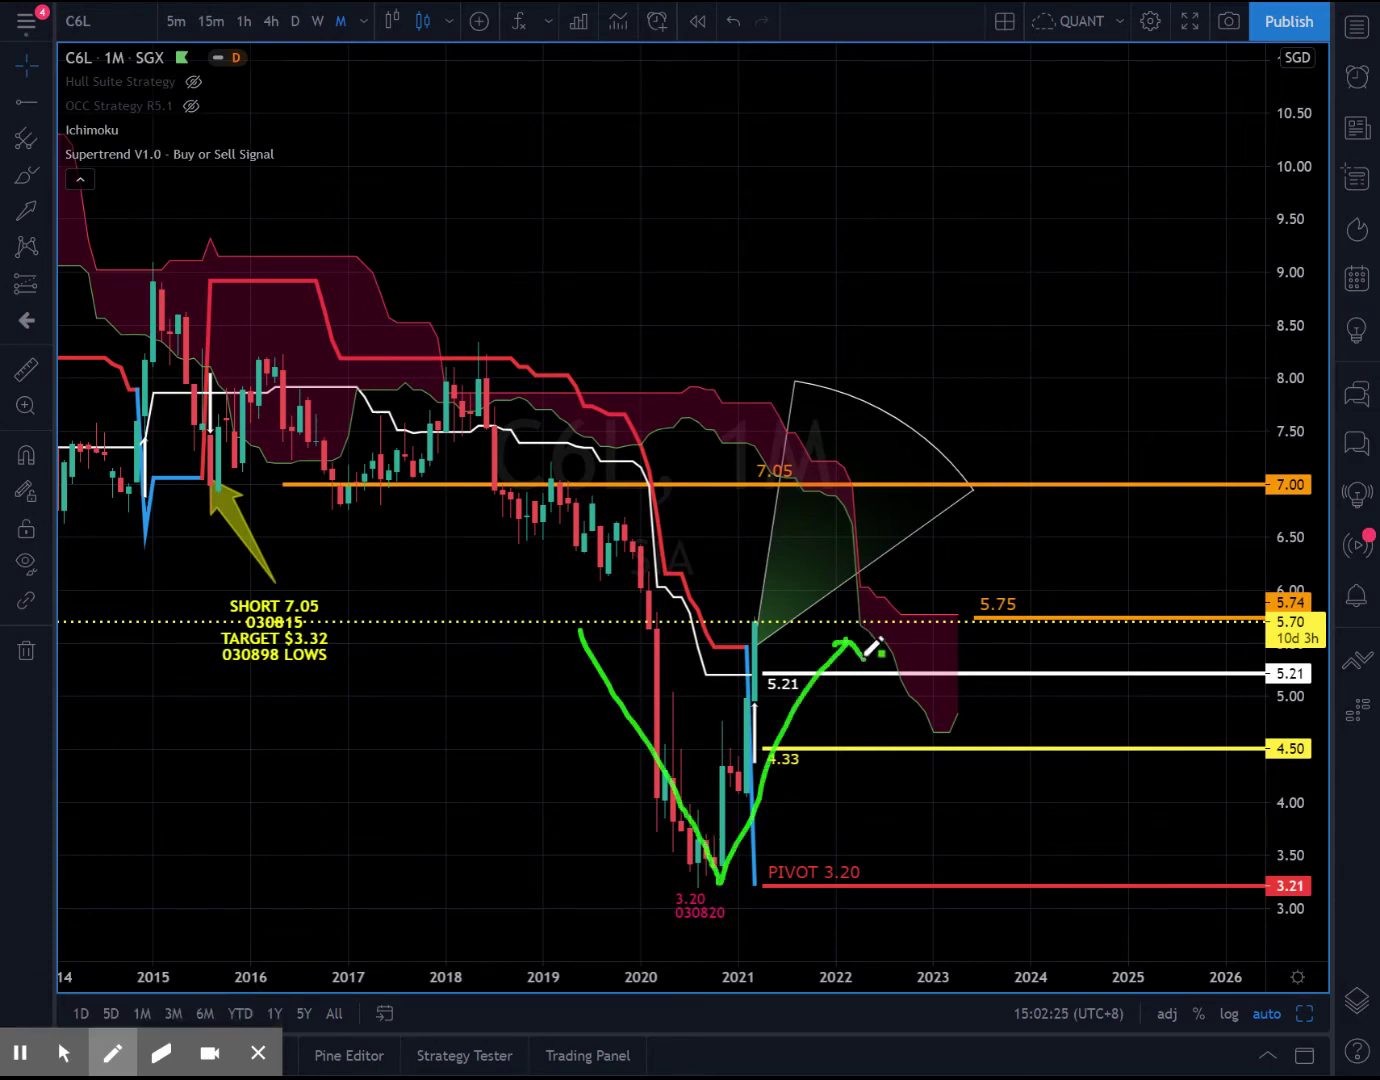
{"action": "mouse_move", "coordinate": [755, 639]}
{"action": "left_mouse_down"}
{"action": "mouse_move", "coordinate": [735, 653]}
{"action": "mouse_move", "coordinate": [765, 642]}
{"action": "left_mouse_up"}
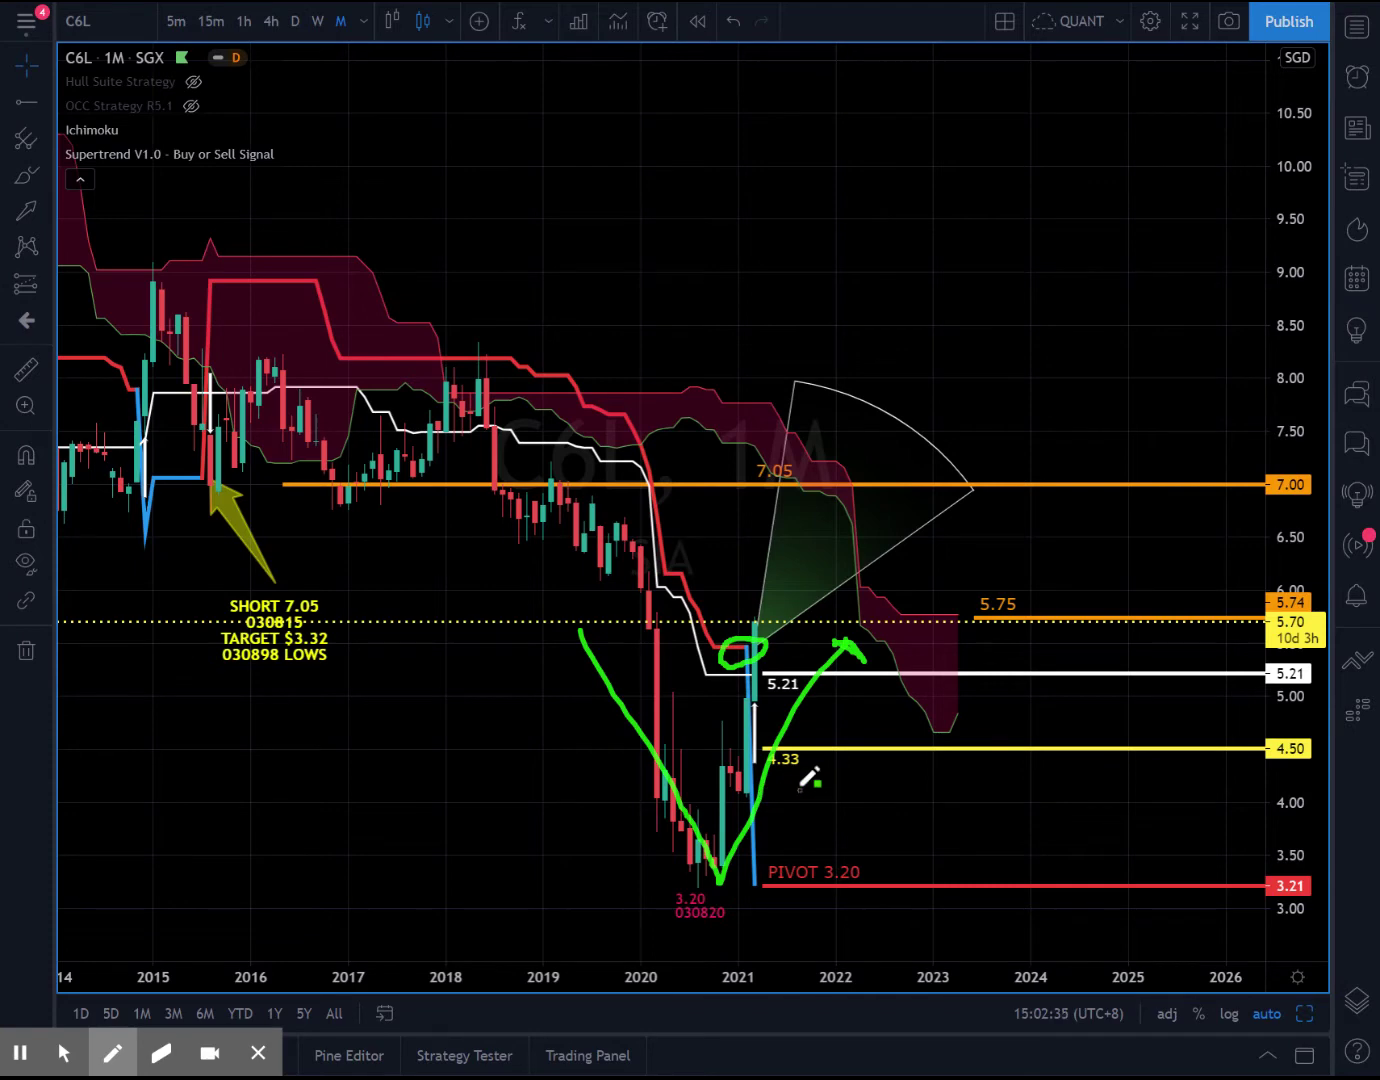
Circle the 7.05 label, the short-arrow tip and 5.75, and sketch zigzag paths toward 7.00.
{"action": "mouse_move", "coordinate": [765, 445]}
{"action": "left_mouse_down"}
{"action": "mouse_move", "coordinate": [745, 462]}
{"action": "mouse_move", "coordinate": [801, 494]}
{"action": "mouse_move", "coordinate": [770, 445]}
{"action": "left_mouse_up"}
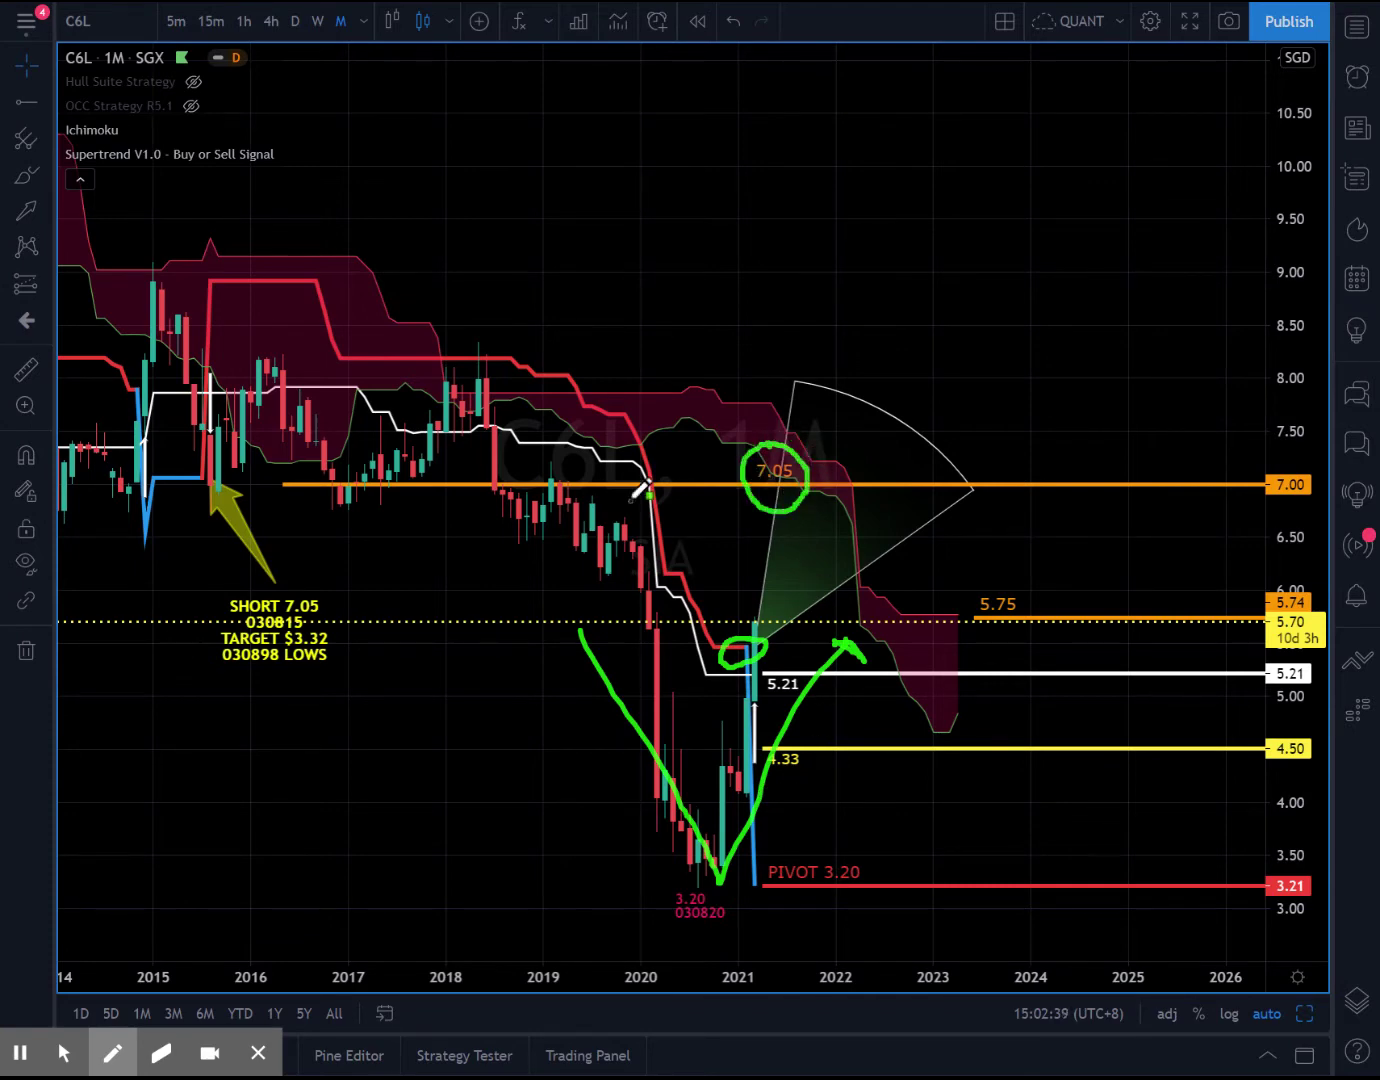
{"action": "mouse_move", "coordinate": [212, 462]}
{"action": "left_mouse_down"}
{"action": "mouse_move", "coordinate": [213, 502]}
{"action": "mouse_move", "coordinate": [210, 462]}
{"action": "left_mouse_up"}
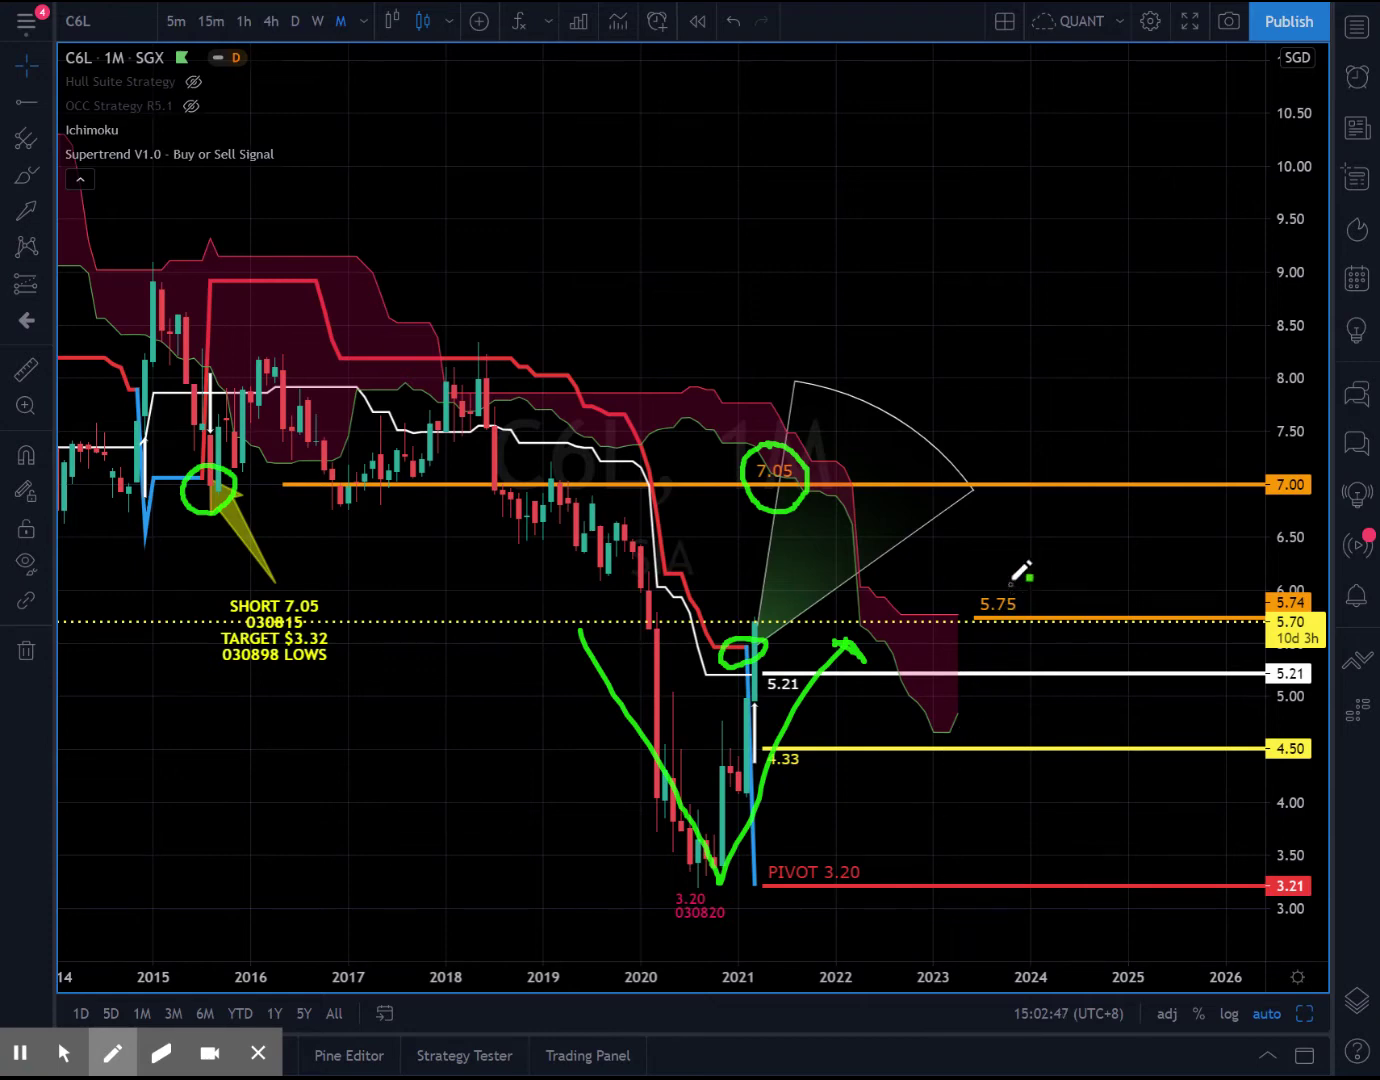
{"action": "mouse_move", "coordinate": [1013, 580]}
{"action": "left_mouse_down"}
{"action": "mouse_move", "coordinate": [978, 568]}
{"action": "mouse_move", "coordinate": [1005, 628]}
{"action": "mouse_move", "coordinate": [1038, 598]}
{"action": "mouse_move", "coordinate": [1003, 584]}
{"action": "left_mouse_up"}
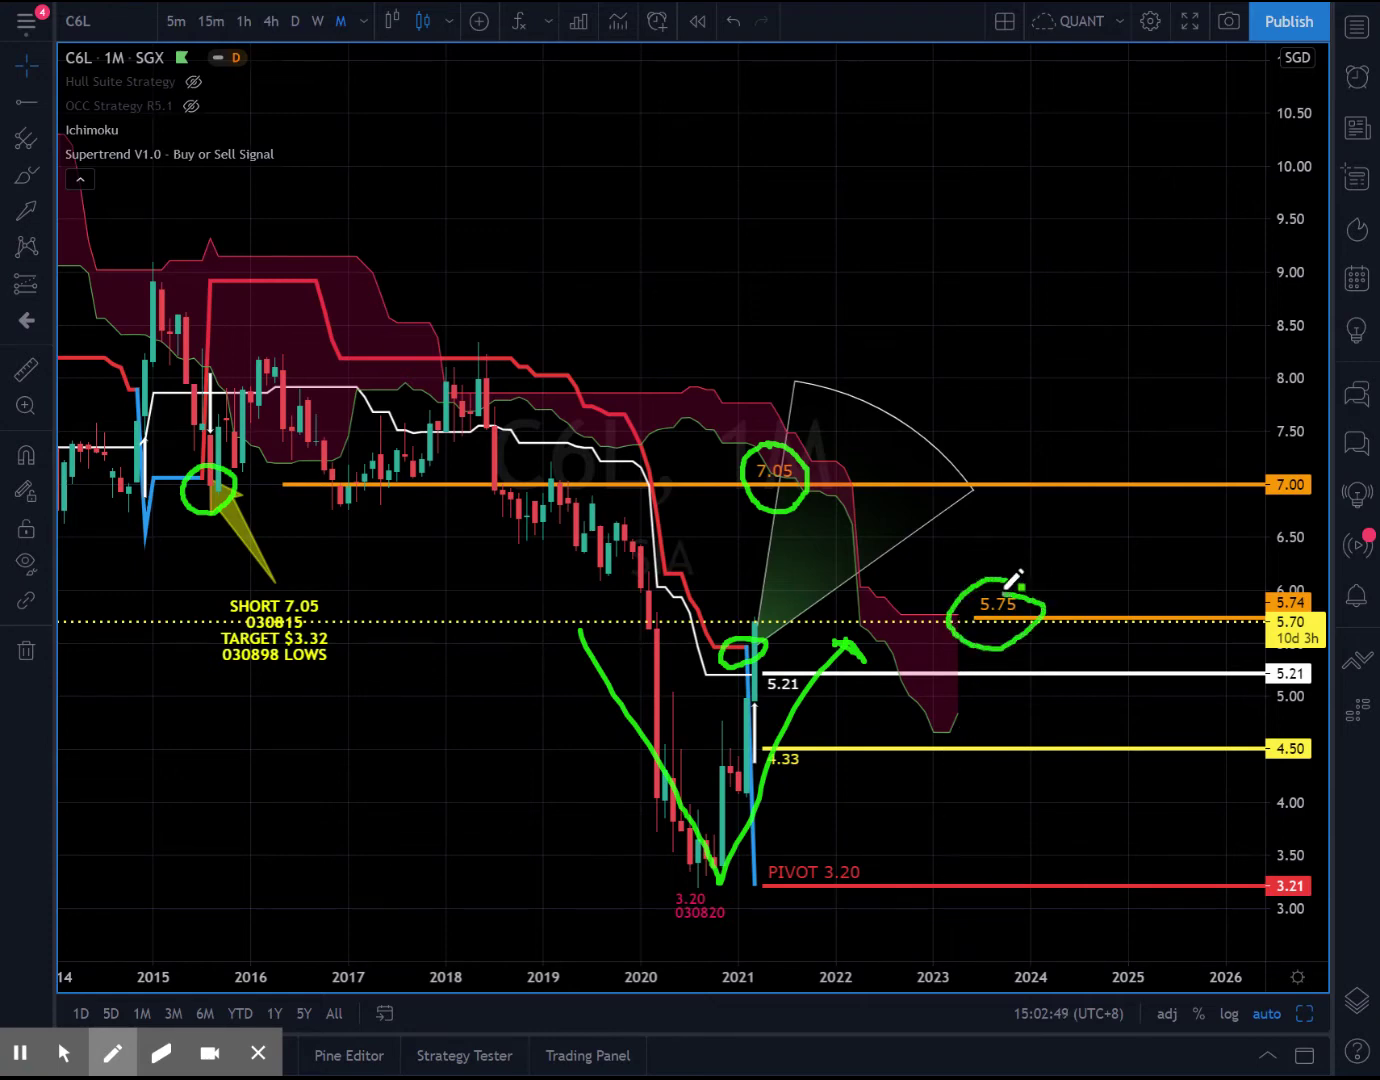
{"action": "mouse_move", "coordinate": [921, 573]}
{"action": "left_mouse_down"}
{"action": "mouse_move", "coordinate": [908, 605]}
{"action": "mouse_move", "coordinate": [955, 566]}
{"action": "mouse_move", "coordinate": [1014, 554]}
{"action": "mouse_move", "coordinate": [1050, 526]}
{"action": "mouse_move", "coordinate": [1086, 594]}
{"action": "mouse_move", "coordinate": [1113, 532]}
{"action": "mouse_move", "coordinate": [1143, 598]}
{"action": "mouse_move", "coordinate": [1190, 484]}
{"action": "left_mouse_up"}
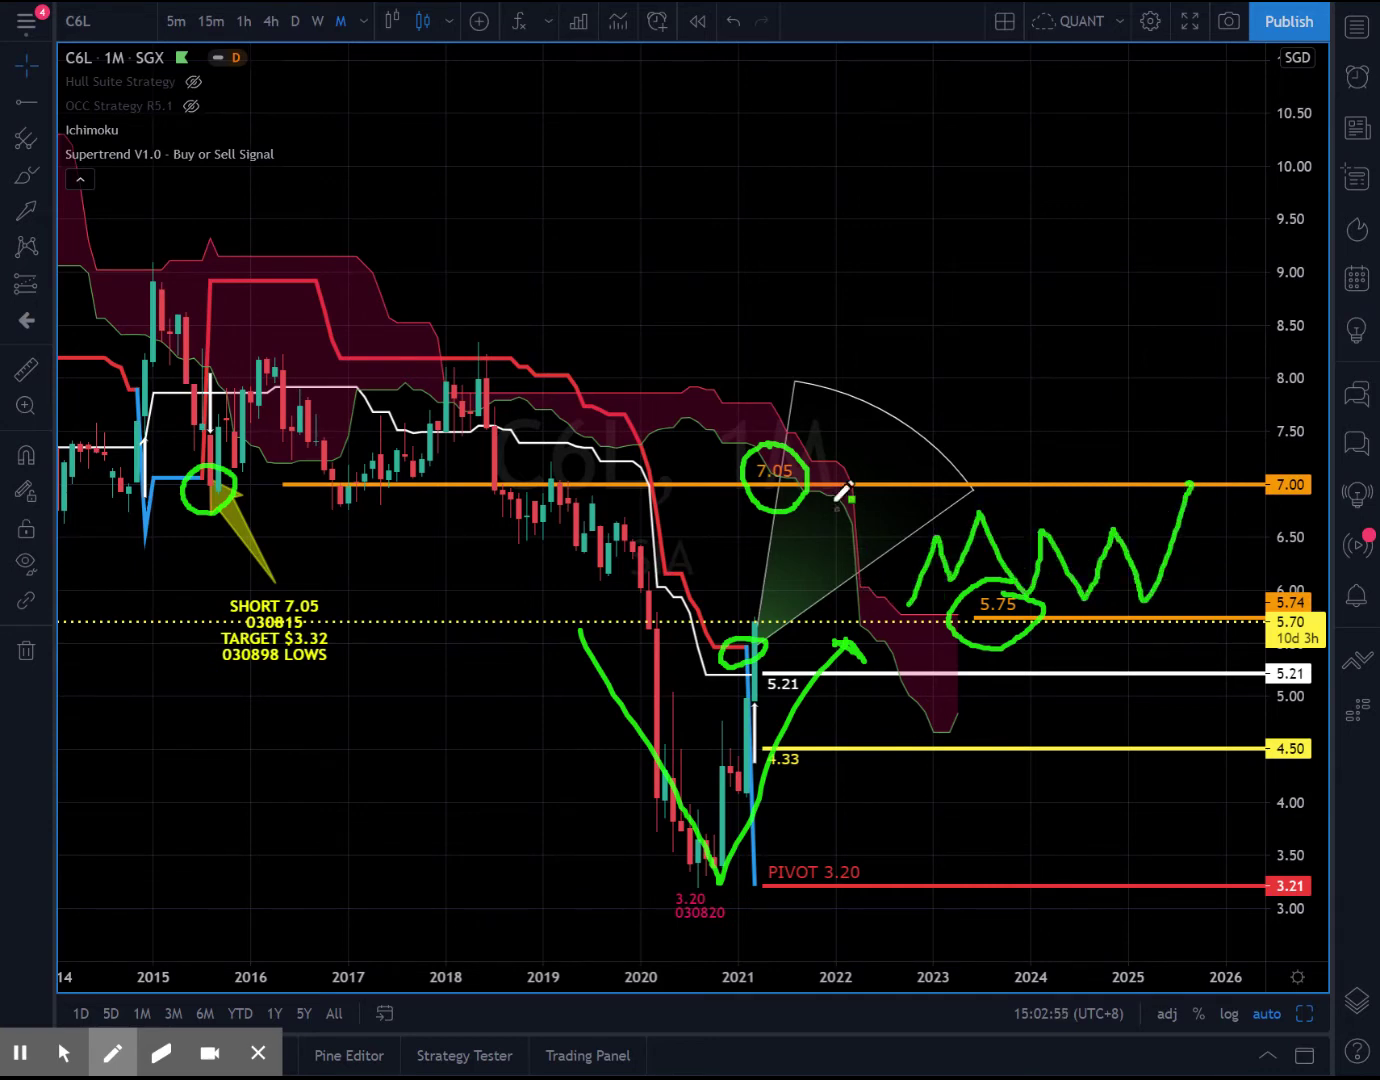
{"action": "mouse_move", "coordinate": [800, 448]}
{"action": "left_mouse_down"}
{"action": "mouse_move", "coordinate": [832, 455]}
{"action": "mouse_move", "coordinate": [876, 590]}
{"action": "mouse_move", "coordinate": [950, 609]}
{"action": "left_mouse_up"}
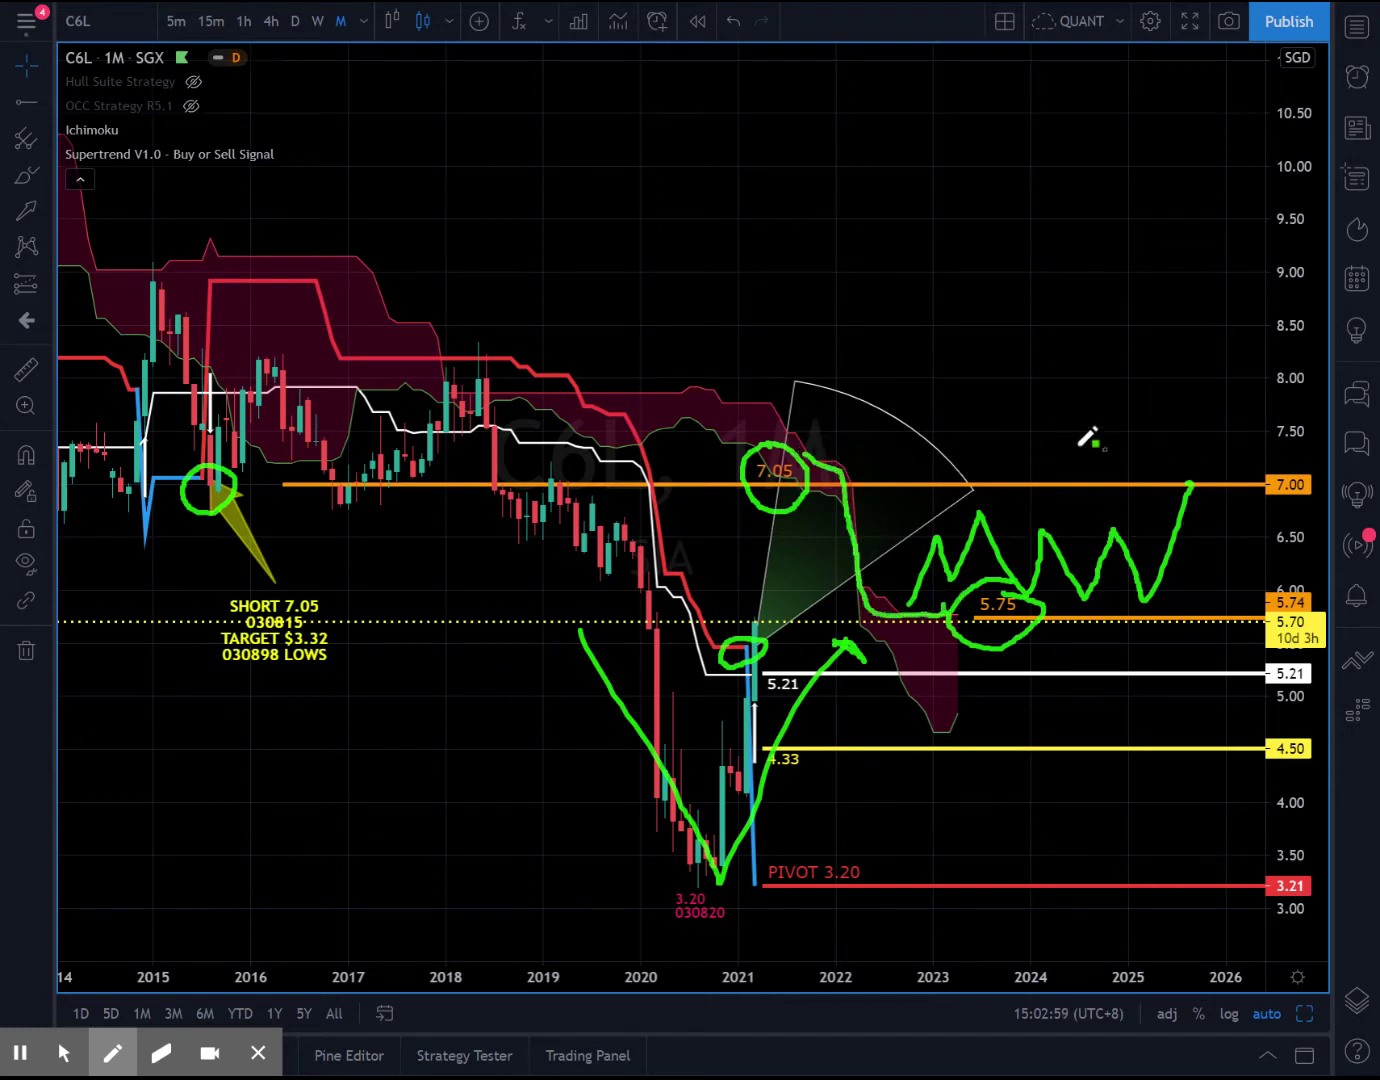
Add an upward green arrow above the 7.00 line and move to the weekly chart.
{"action": "mouse_move", "coordinate": [1153, 475]}
{"action": "left_mouse_down"}
{"action": "mouse_move", "coordinate": [1186, 405]}
{"action": "mouse_move", "coordinate": [1164, 426]}
{"action": "mouse_move", "coordinate": [1172, 415]}
{"action": "left_mouse_up"}
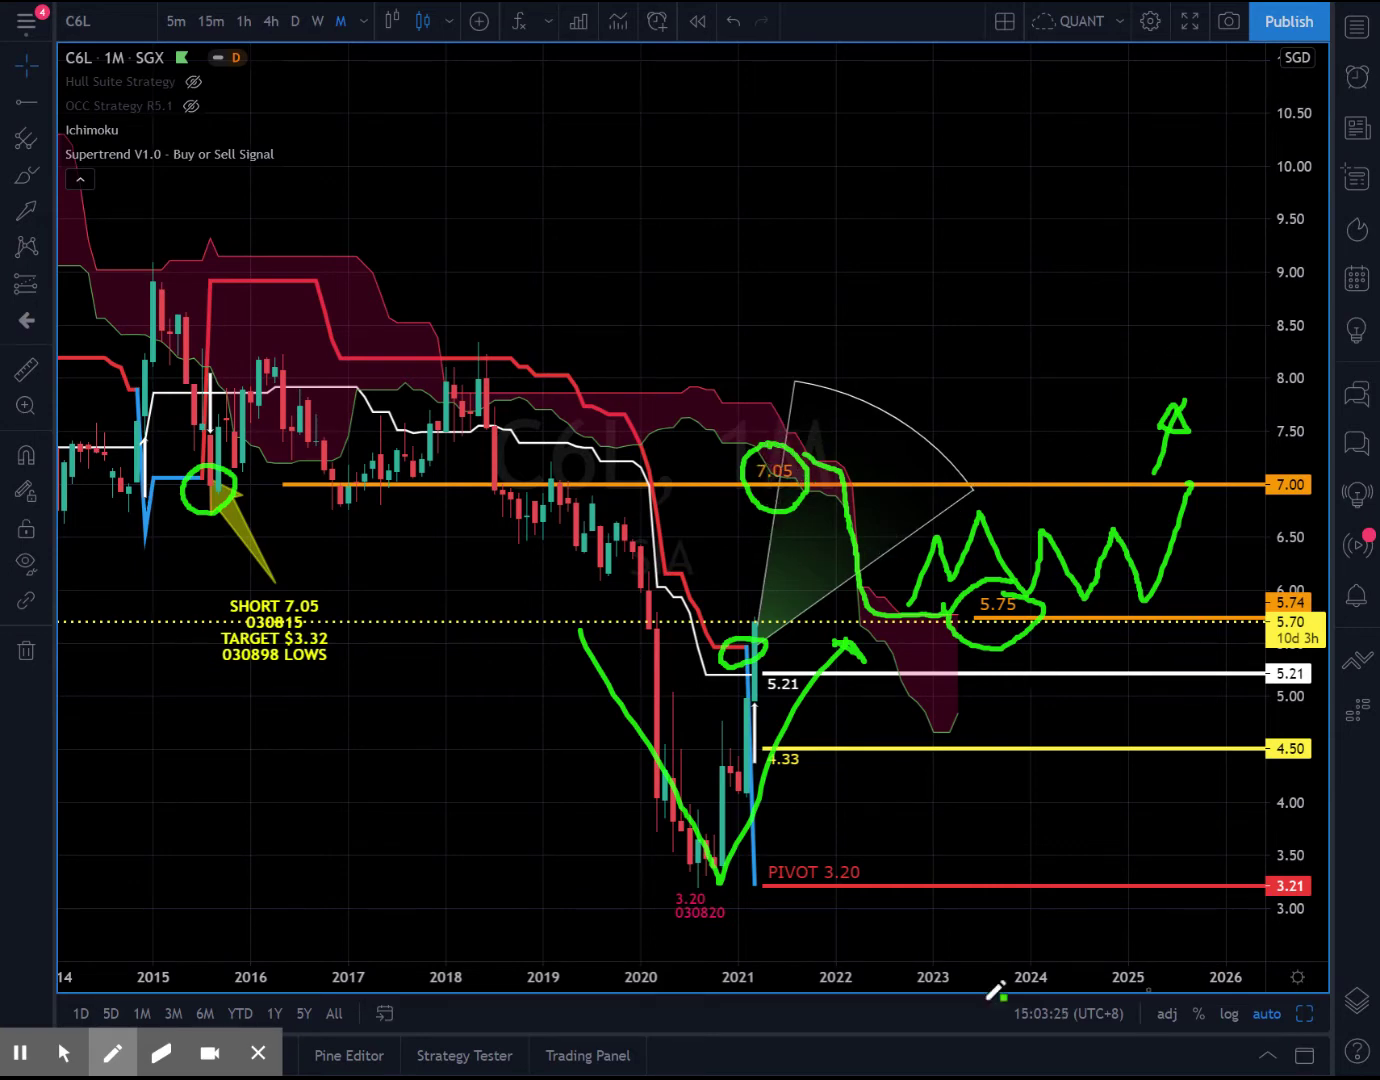
{"action": "mouse_move", "coordinate": [18, 1053]}
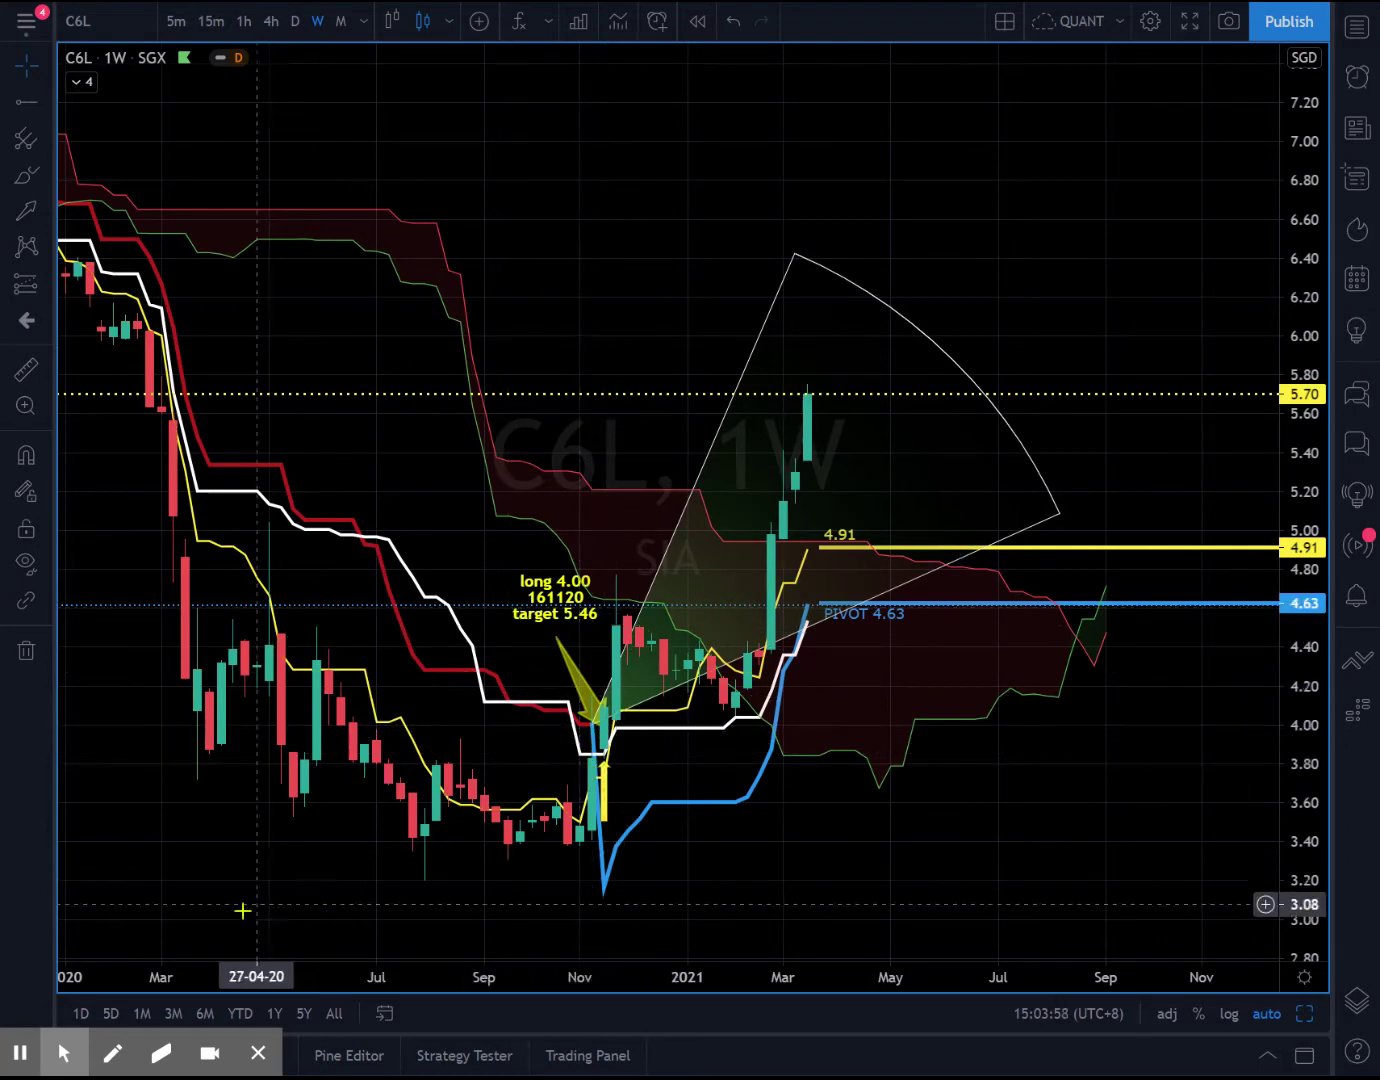
Trace the late-2020 rally around the long entry arrow and add two level marks above the projection.
{"action": "left_click", "coordinate": [112, 1053]}
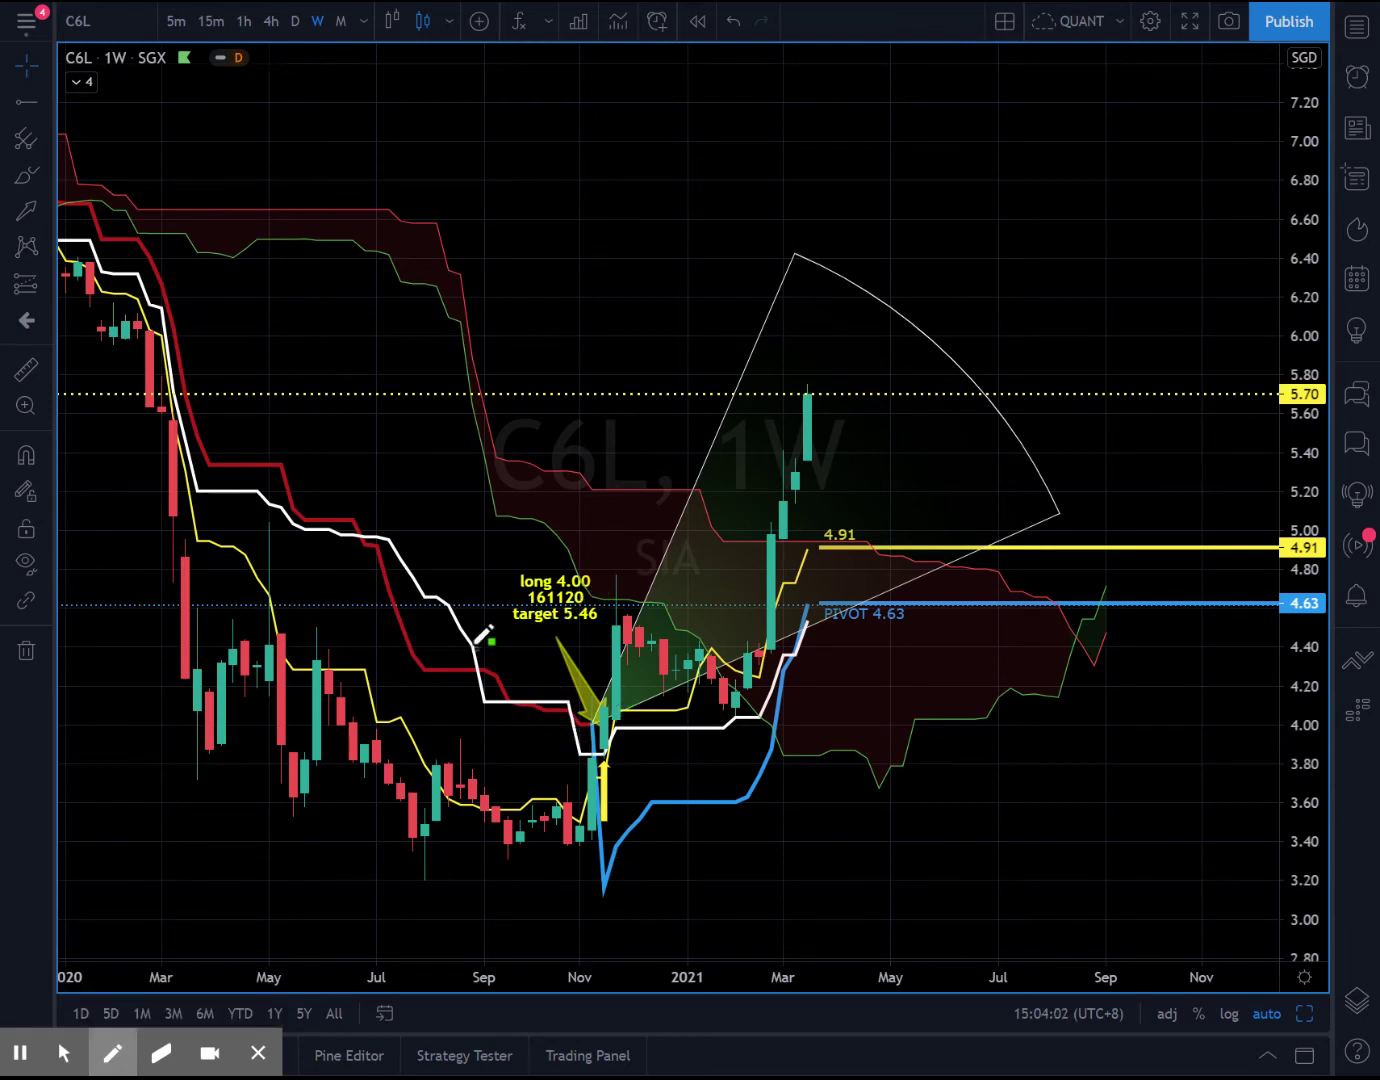
{"action": "mouse_move", "coordinate": [466, 640]}
{"action": "left_mouse_down"}
{"action": "mouse_move", "coordinate": [559, 690]}
{"action": "mouse_move", "coordinate": [577, 728]}
{"action": "mouse_move", "coordinate": [640, 638]}
{"action": "mouse_move", "coordinate": [680, 659]}
{"action": "mouse_move", "coordinate": [739, 660]}
{"action": "mouse_move", "coordinate": [751, 702]}
{"action": "mouse_move", "coordinate": [783, 545]}
{"action": "mouse_move", "coordinate": [987, 385]}
{"action": "mouse_move", "coordinate": [1079, 393]}
{"action": "mouse_move", "coordinate": [1147, 500]}
{"action": "mouse_move", "coordinate": [1193, 306]}
{"action": "mouse_move", "coordinate": [1172, 330]}
{"action": "left_mouse_up"}
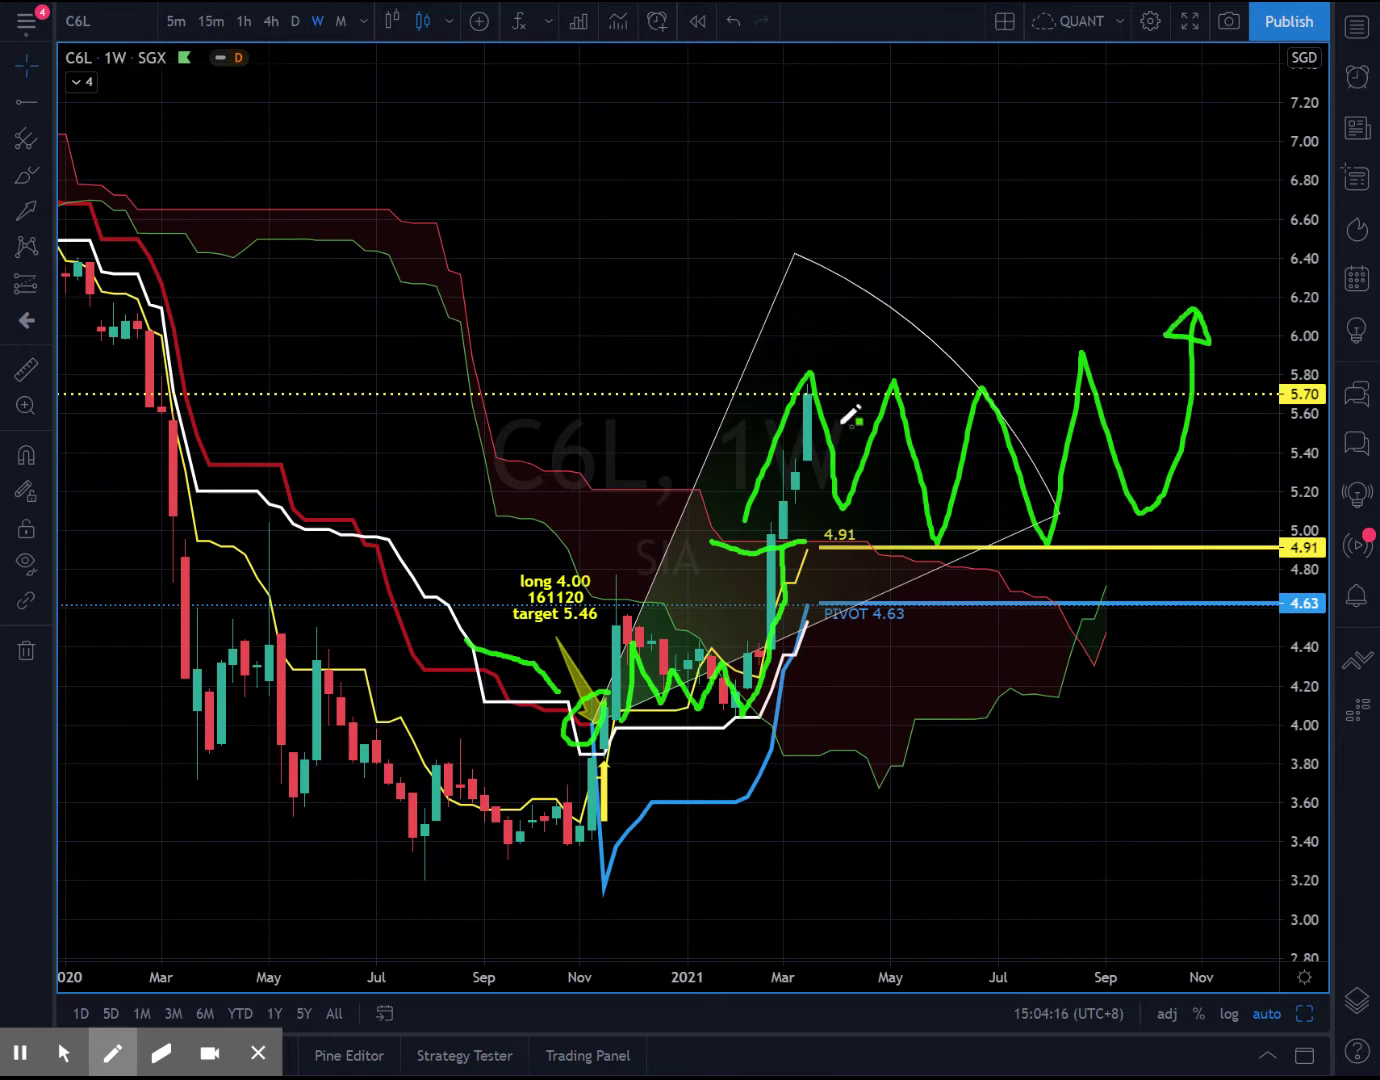
{"action": "mouse_move", "coordinate": [1030, 230]}
{"action": "left_mouse_down"}
{"action": "mouse_move", "coordinate": [1110, 240]}
{"action": "mouse_move", "coordinate": [1097, 193]}
{"action": "left_mouse_up"}
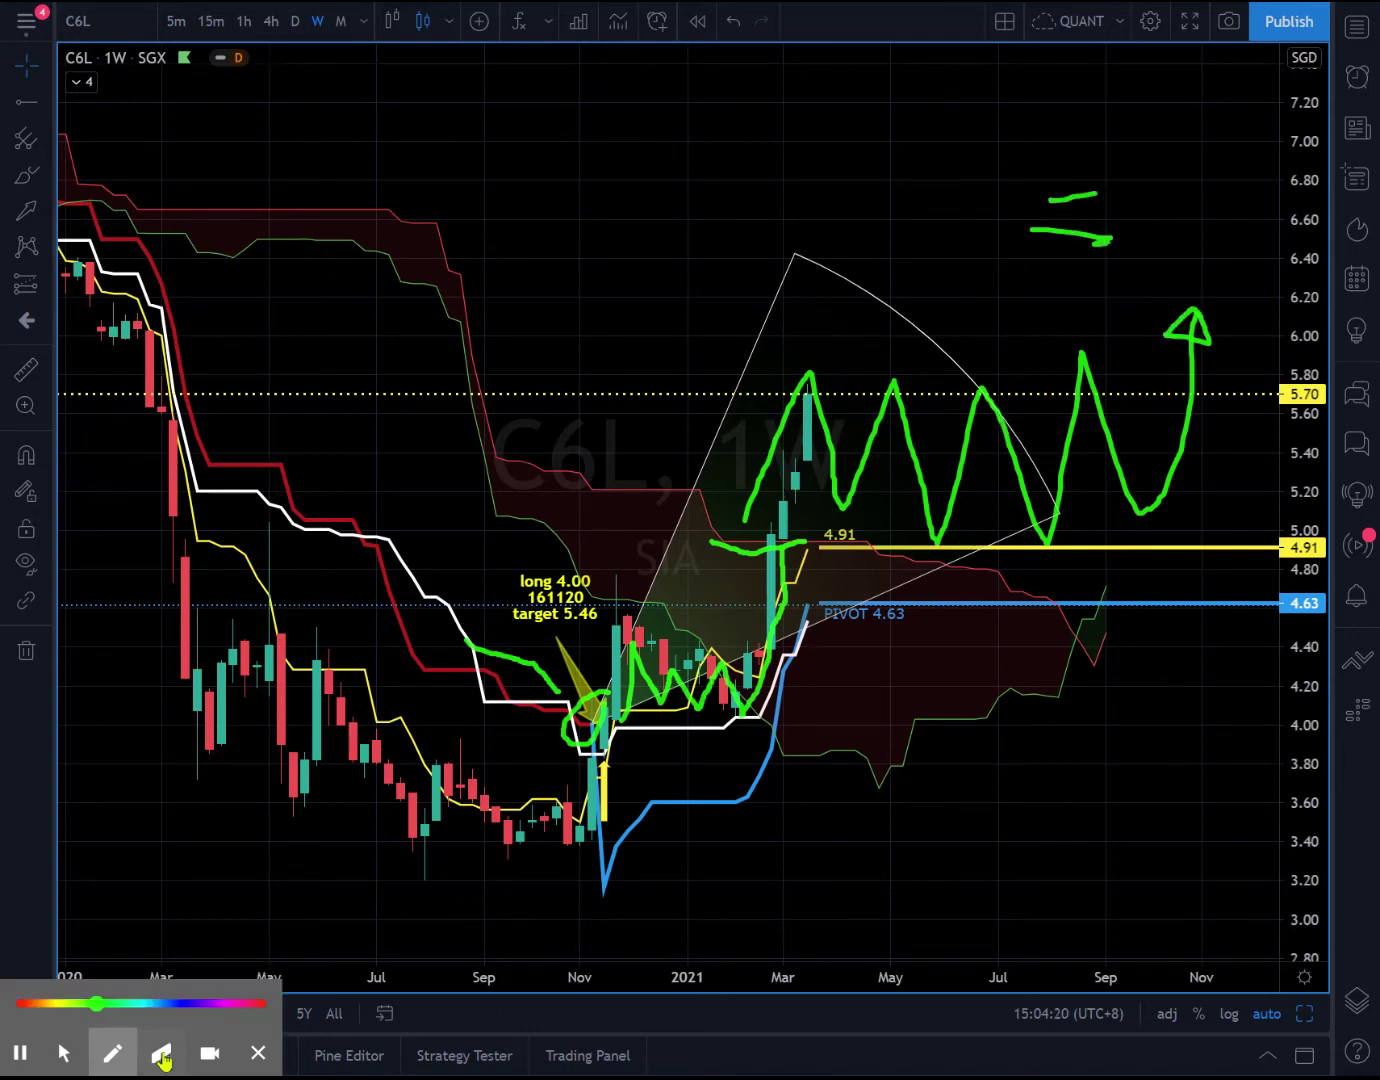
{"action": "left_click", "coordinate": [161, 1053]}
Clear the old marks and redraw the November–March rise, a circle near 4.91, and a zigzag to 7.00.
{"action": "left_click", "coordinate": [24, 1008]}
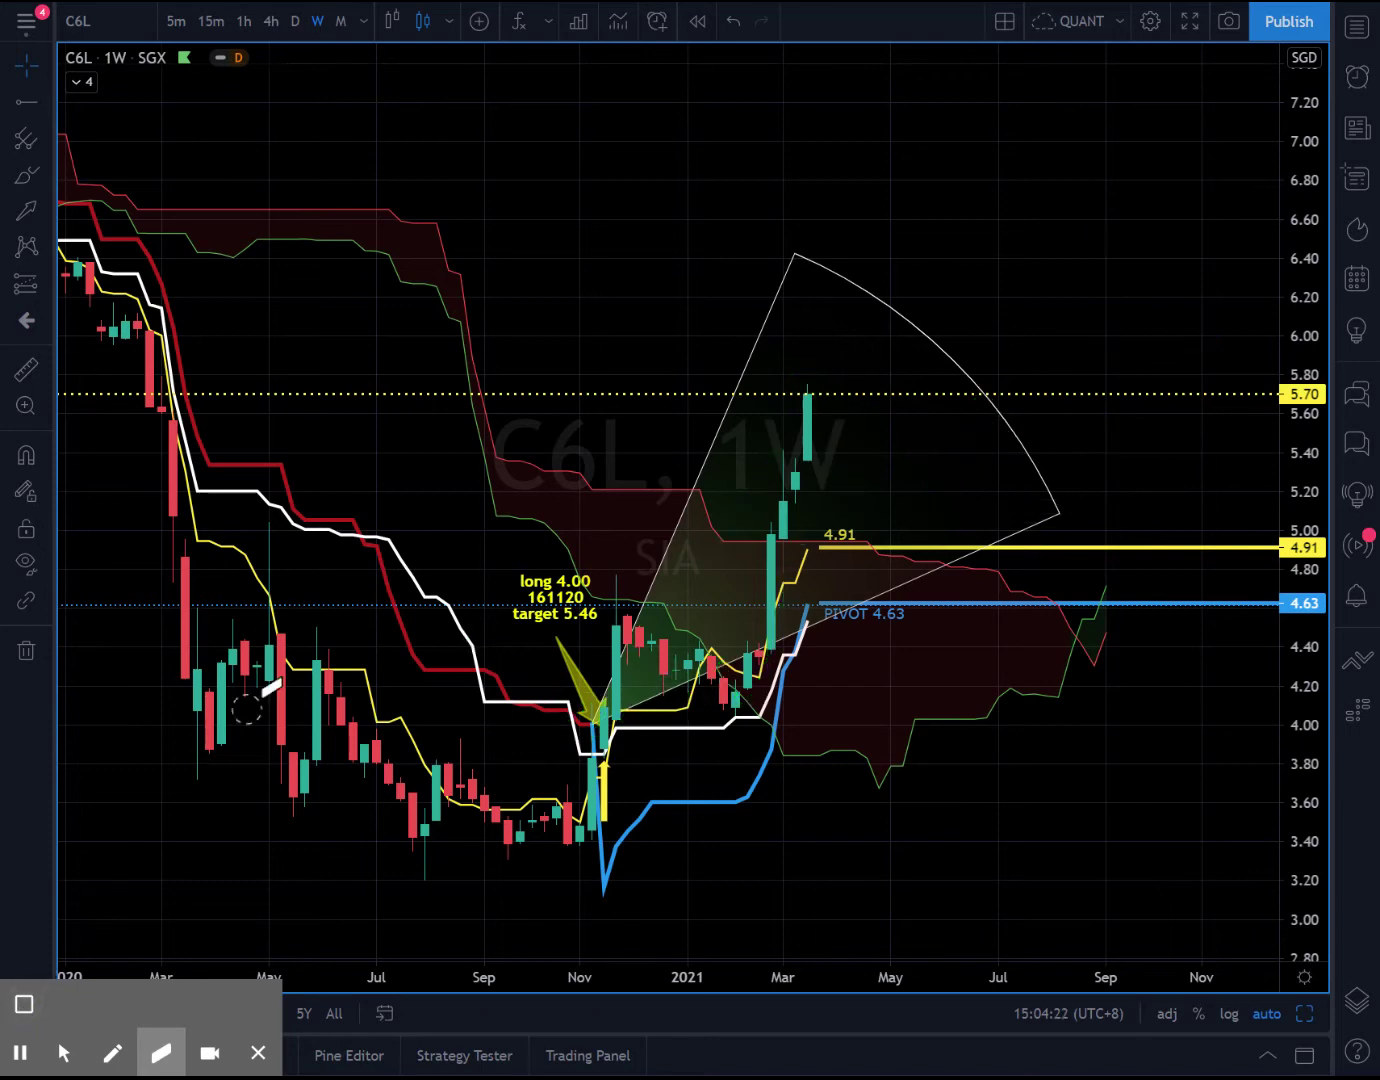
{"action": "left_click", "coordinate": [110, 1060]}
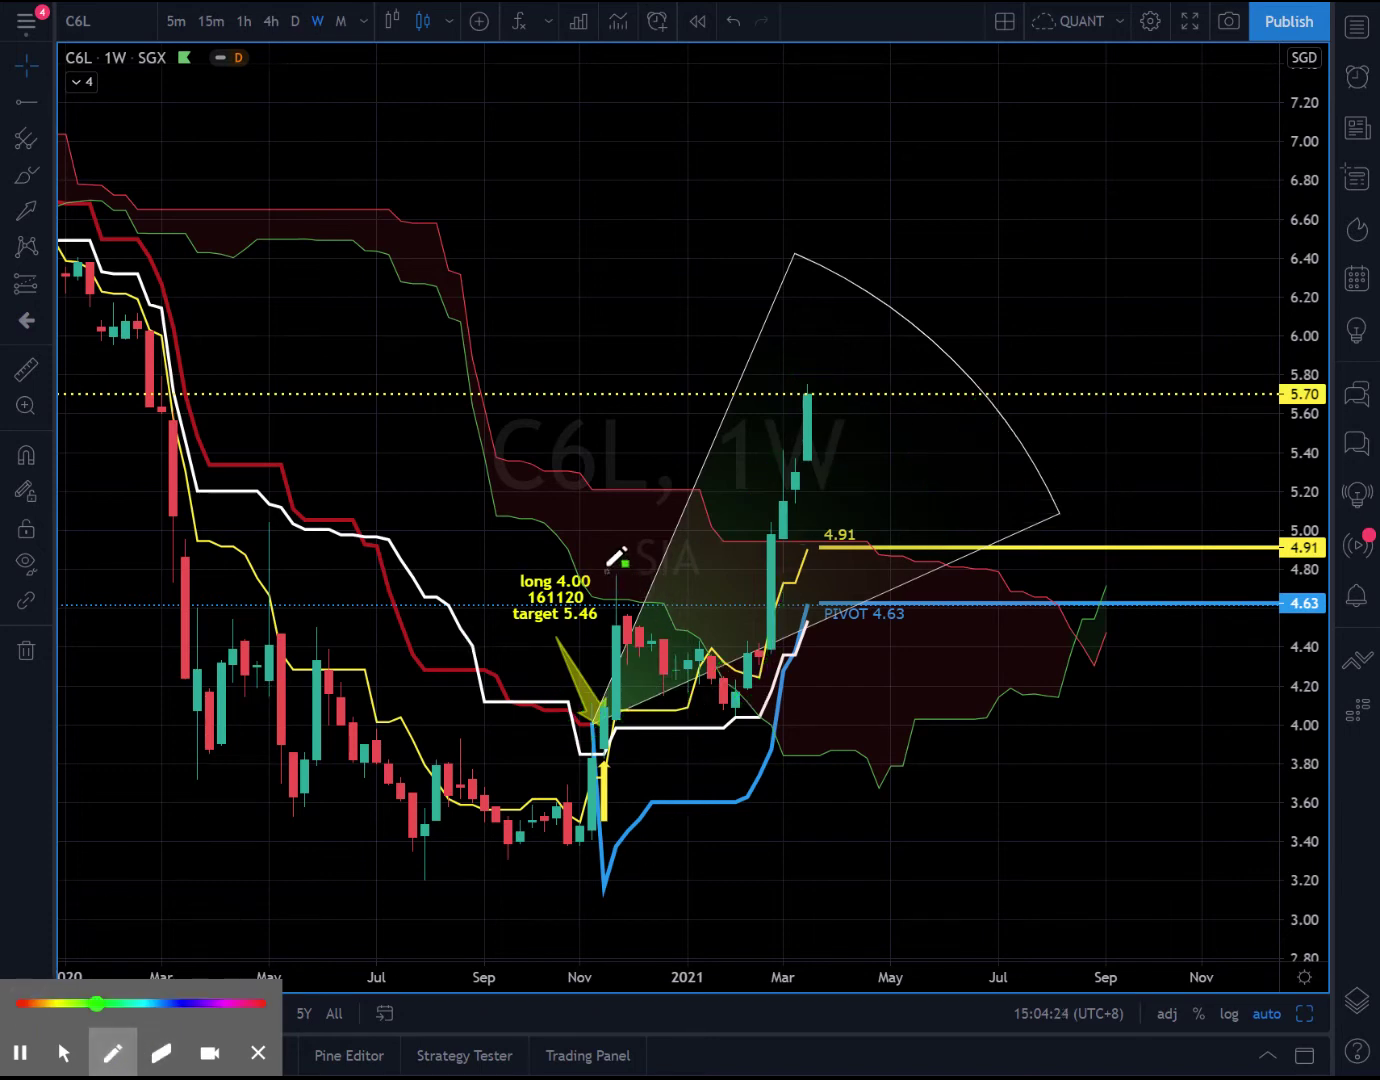
{"action": "mouse_move", "coordinate": [615, 671]}
{"action": "left_mouse_down"}
{"action": "mouse_move", "coordinate": [659, 690]}
{"action": "mouse_move", "coordinate": [772, 673]}
{"action": "mouse_move", "coordinate": [812, 493]}
{"action": "mouse_move", "coordinate": [794, 512]}
{"action": "mouse_move", "coordinate": [785, 565]}
{"action": "mouse_move", "coordinate": [809, 505]}
{"action": "left_mouse_up"}
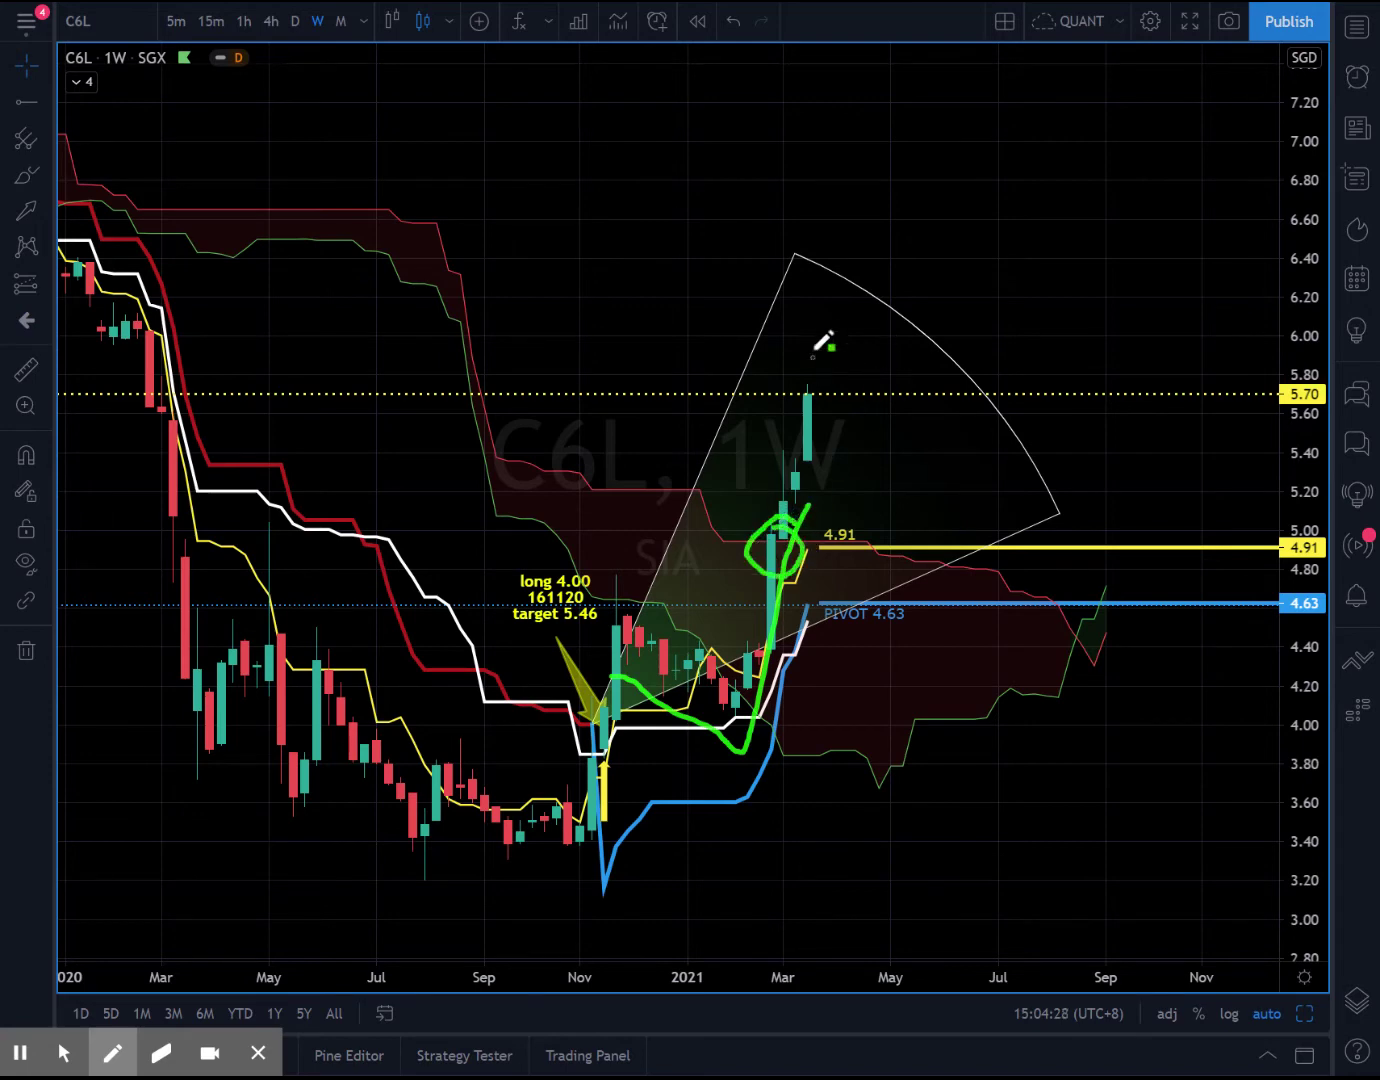
{"action": "left_click_drag", "start_coordinate": [797, 383], "coordinate": [808, 372]}
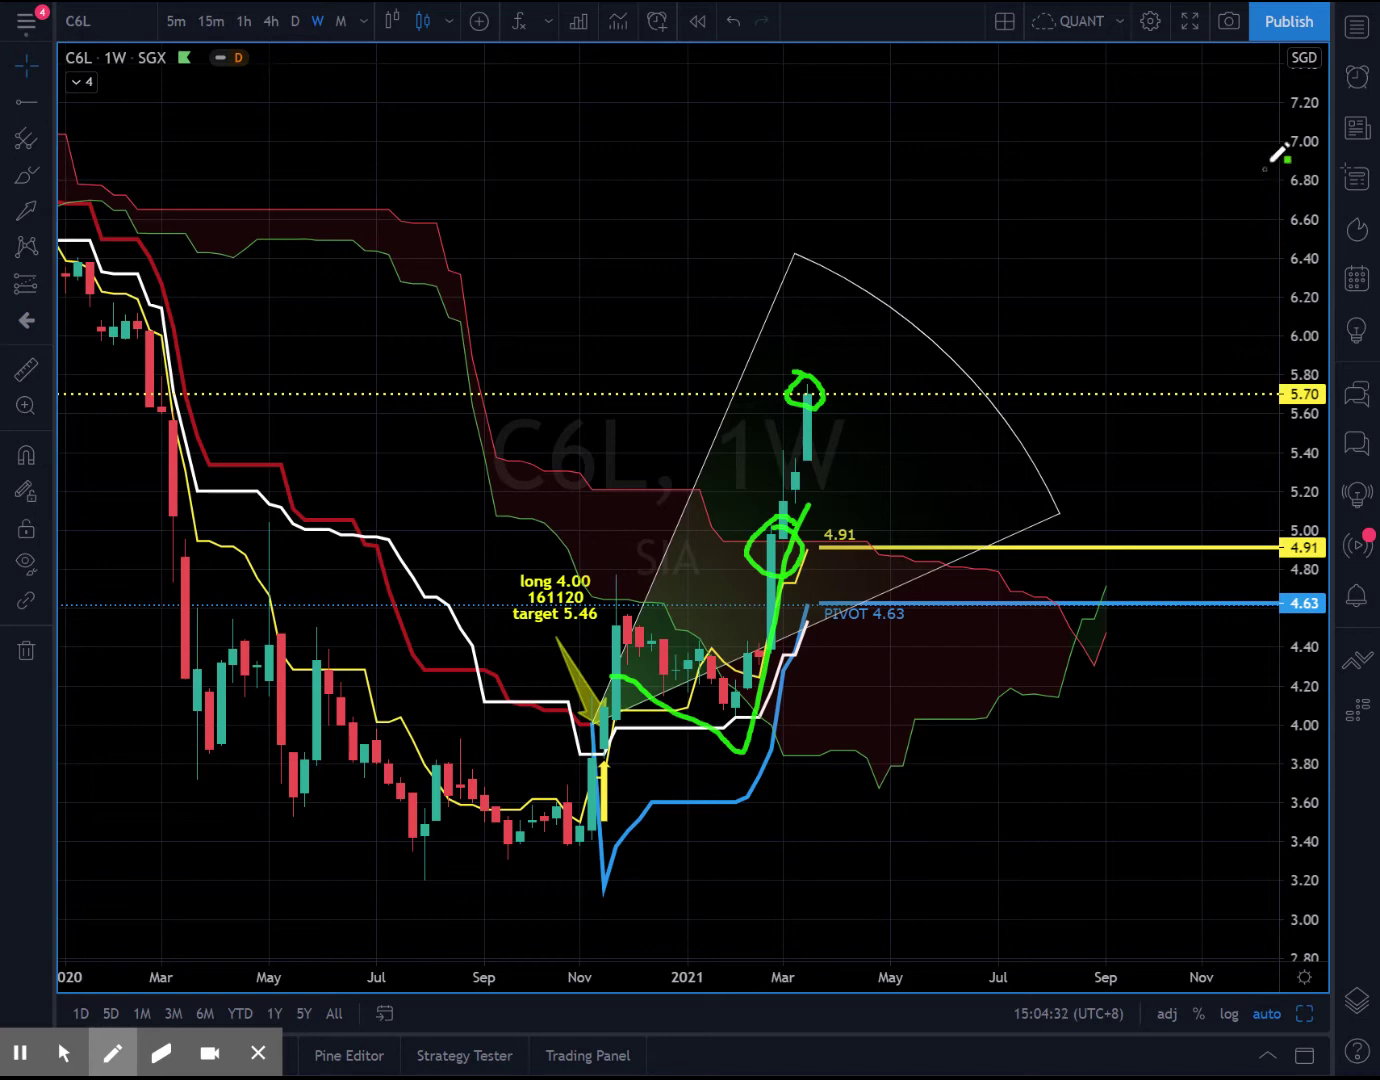
{"action": "left_click_drag", "start_coordinate": [1265, 132], "coordinate": [1317, 121]}
{"action": "mouse_move", "coordinate": [857, 474]}
{"action": "left_mouse_down"}
{"action": "mouse_move", "coordinate": [897, 379]}
{"action": "mouse_move", "coordinate": [1014, 436]}
{"action": "mouse_move", "coordinate": [1245, 129]}
{"action": "mouse_move", "coordinate": [1202, 168]}
{"action": "left_mouse_up"}
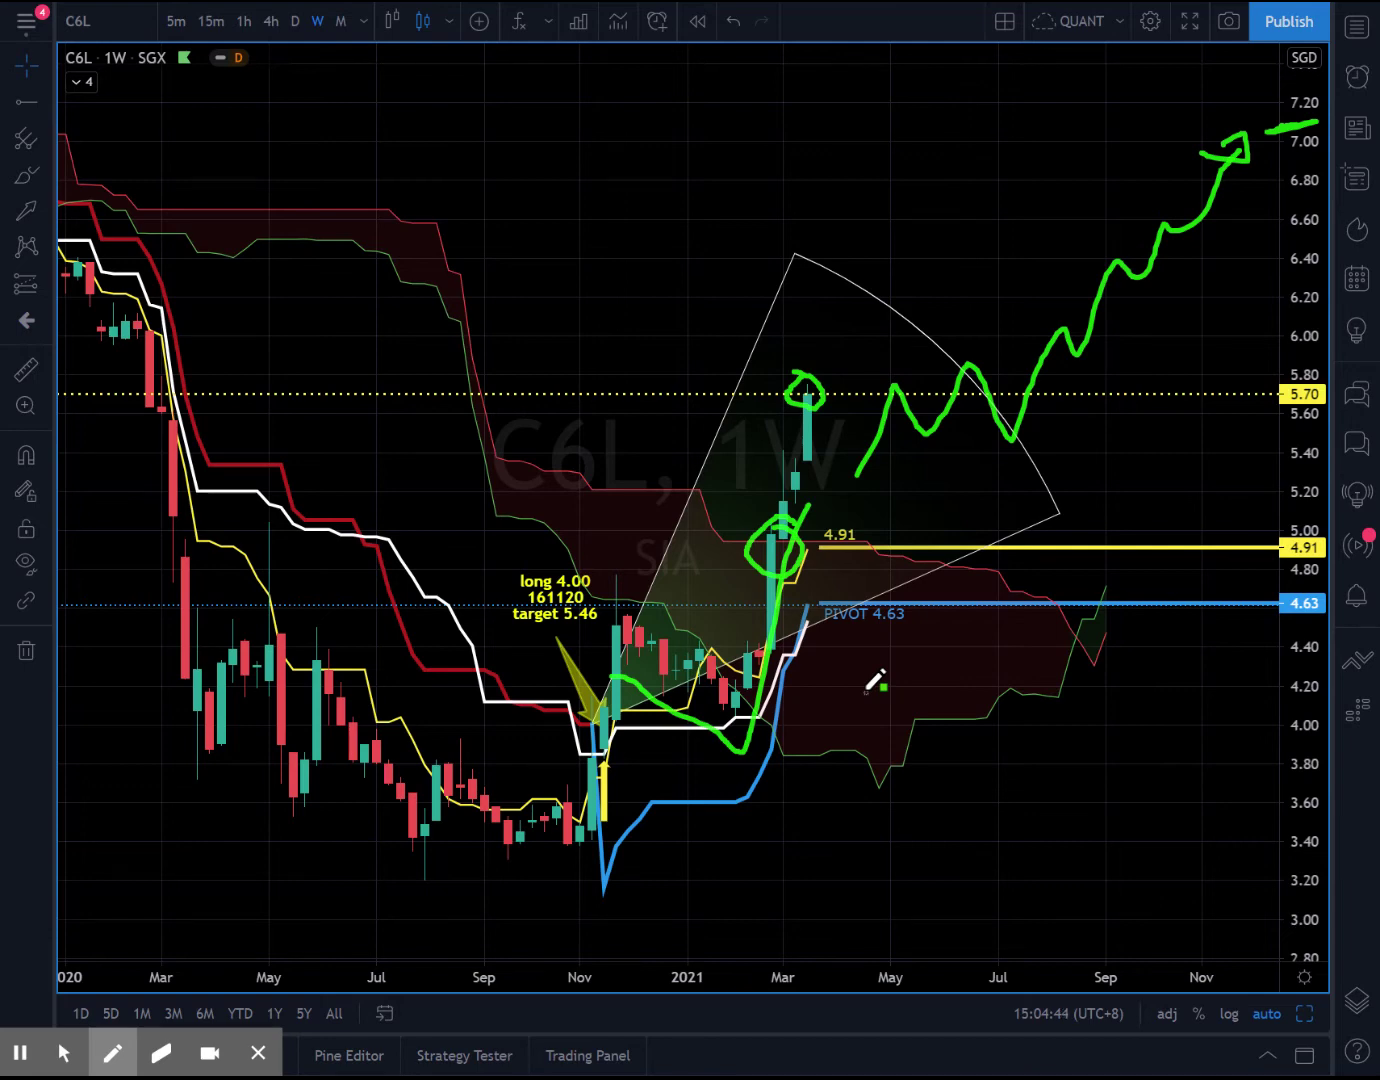
Erase all green annotations and switch C6L to the daily timeframe.
{"action": "mouse_move", "coordinate": [165, 1053]}
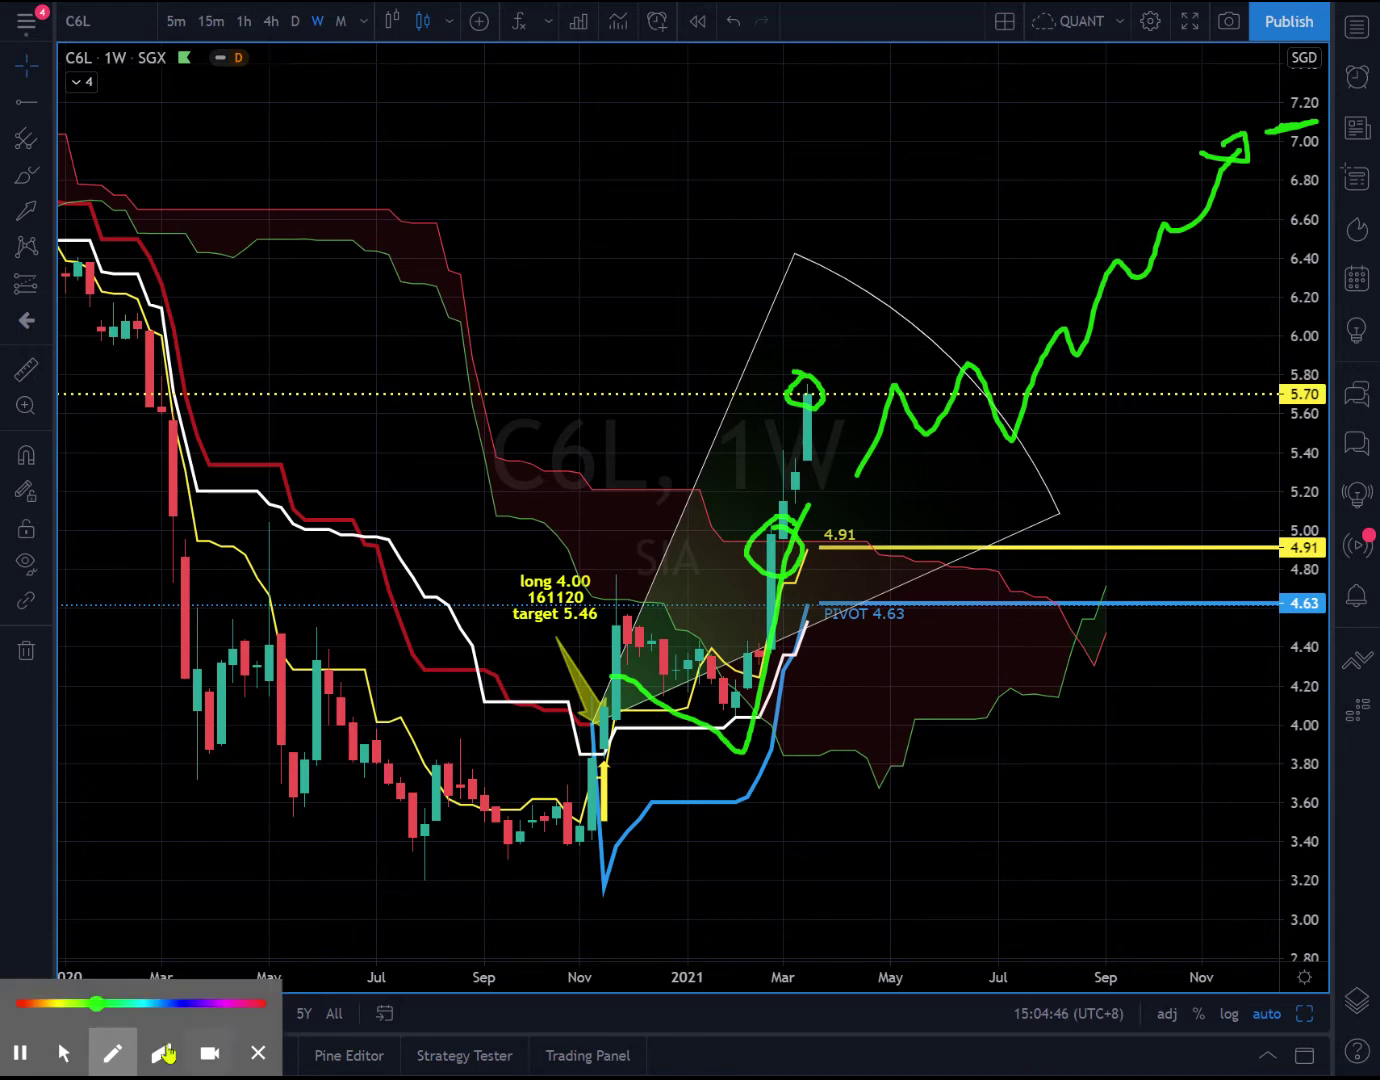
{"action": "left_click", "coordinate": [161, 1053]}
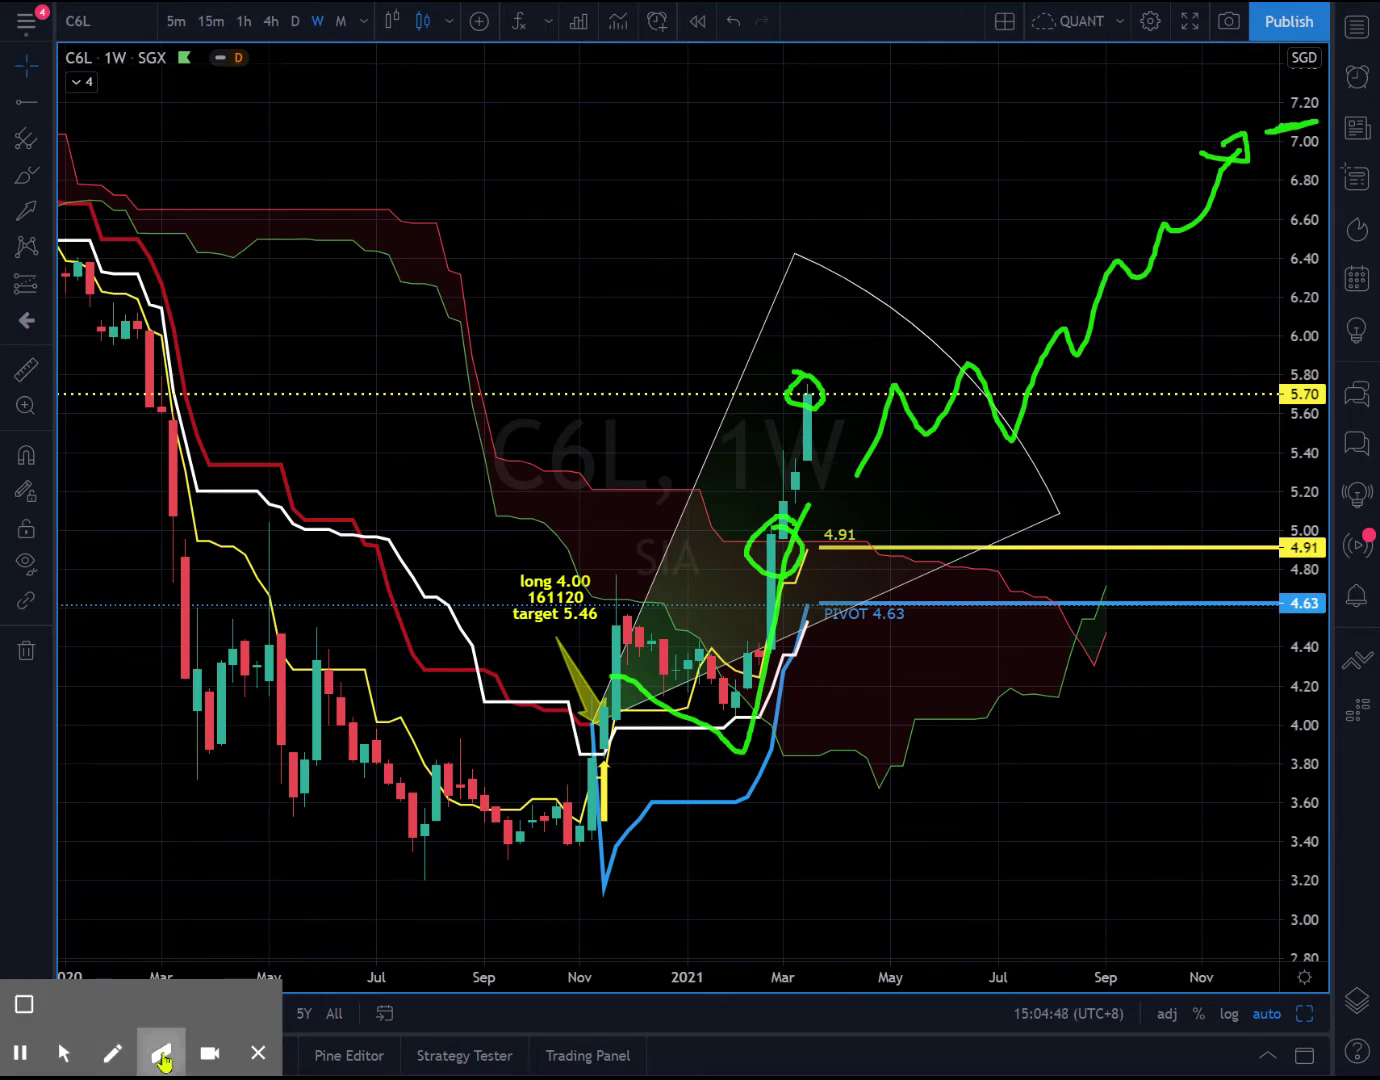
{"action": "left_click", "coordinate": [25, 1005]}
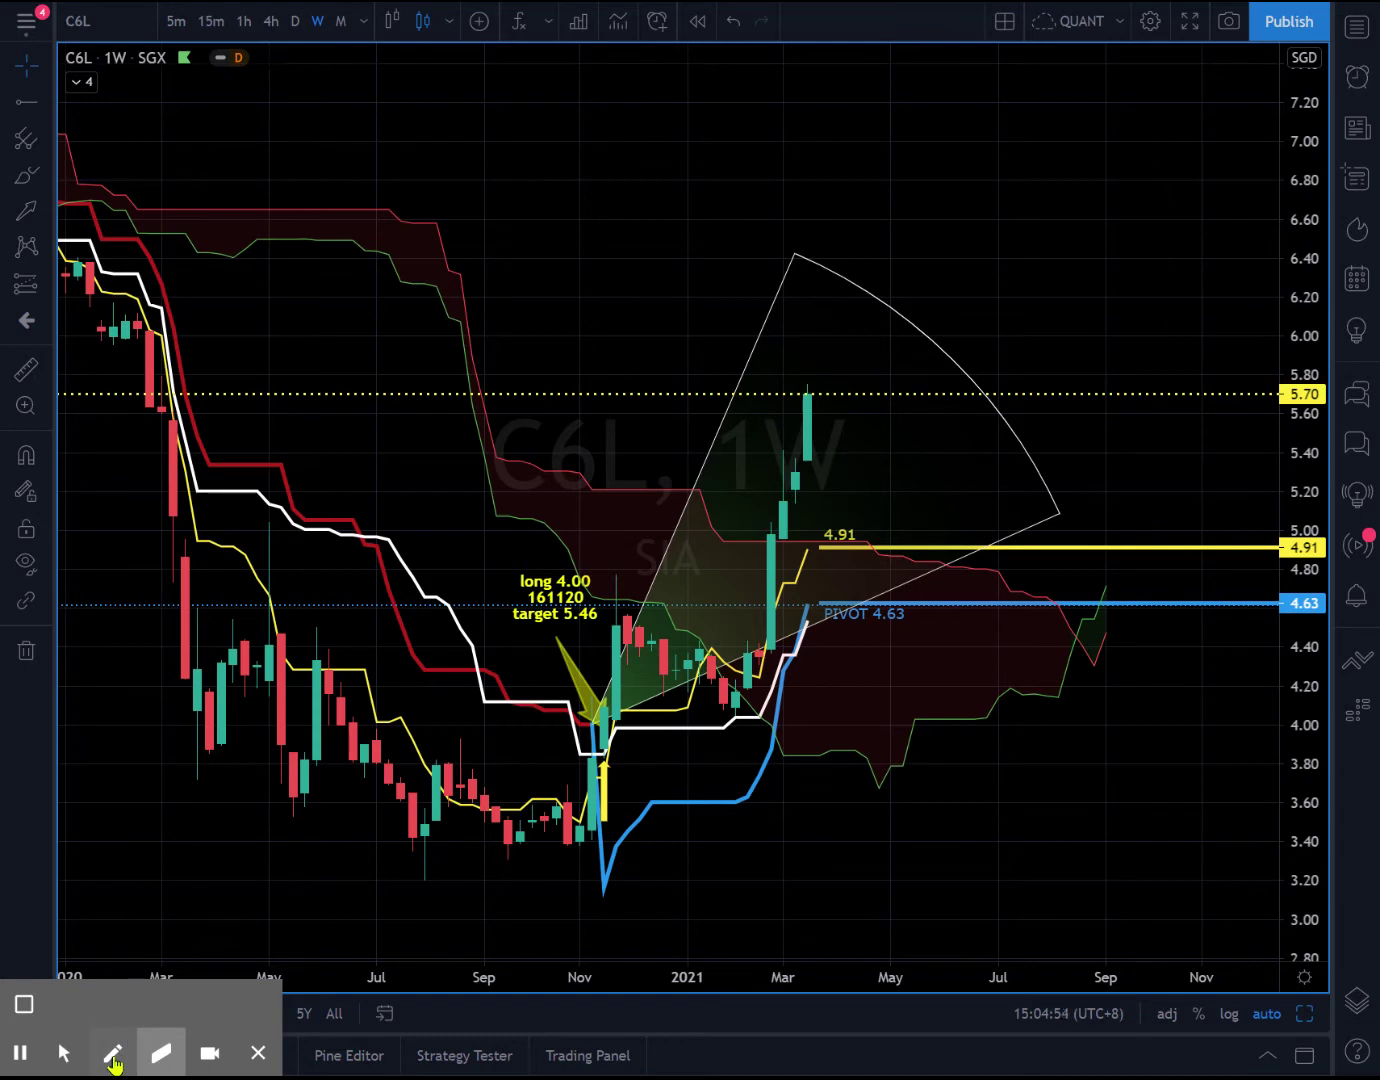
{"action": "left_click", "coordinate": [18, 1056]}
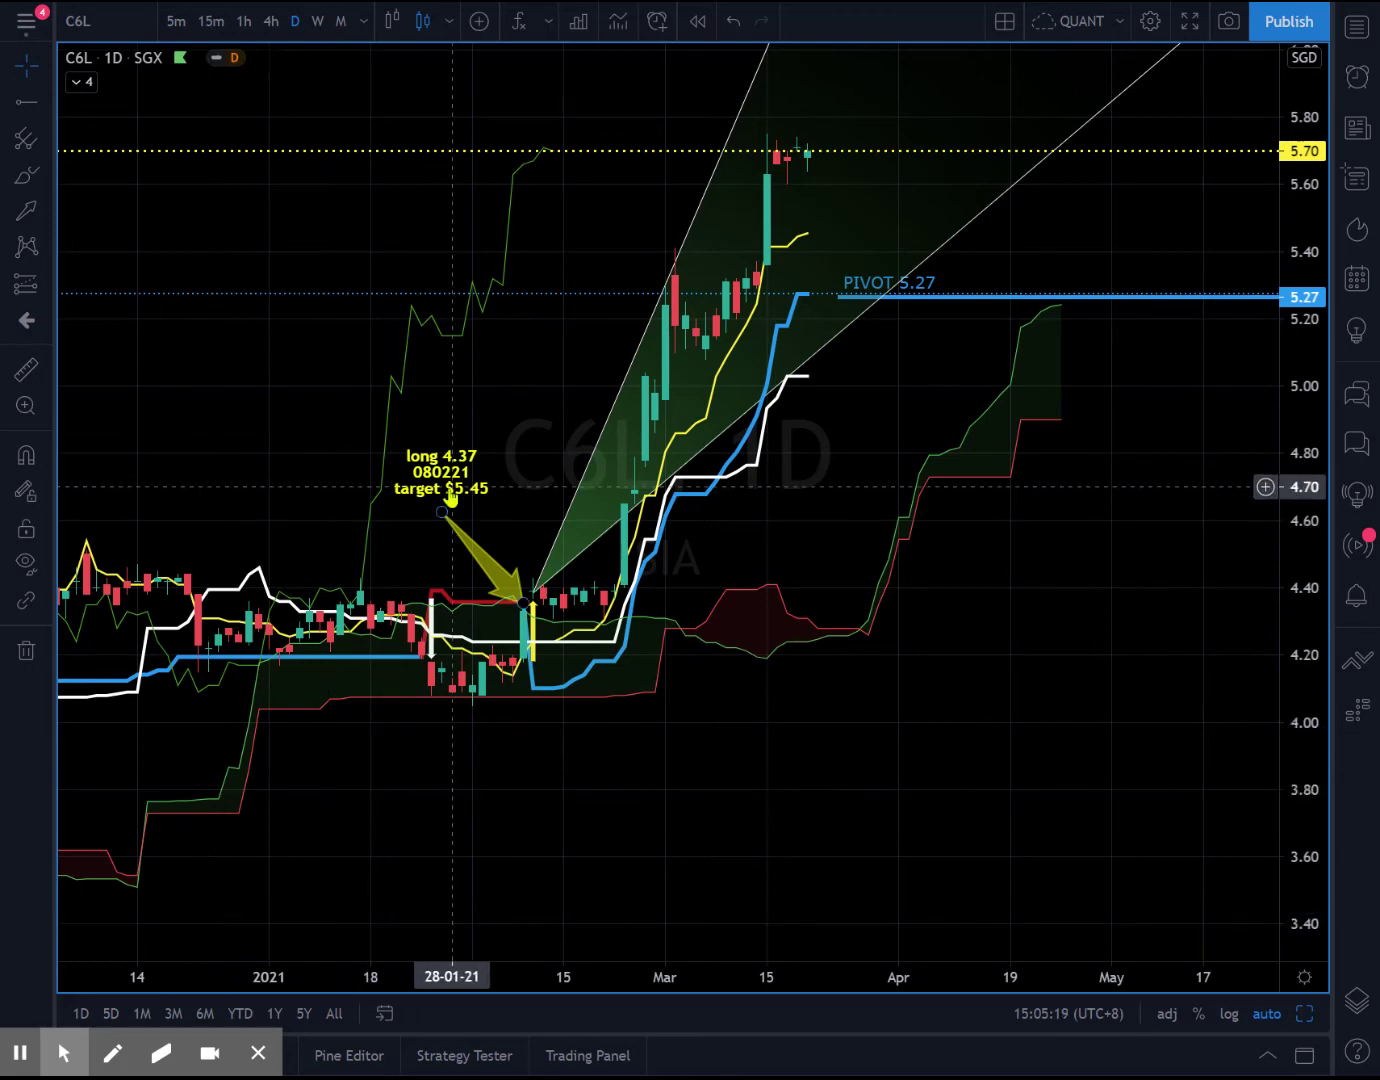
Zoom the daily chart and circle the February entry near long 4.37 with an upward arrow.
{"action": "mouse_move", "coordinate": [40, 1069]}
{"action": "scroll", "coordinate": [536, 810], "scroll_direction": "down", "scroll_amount": 5}
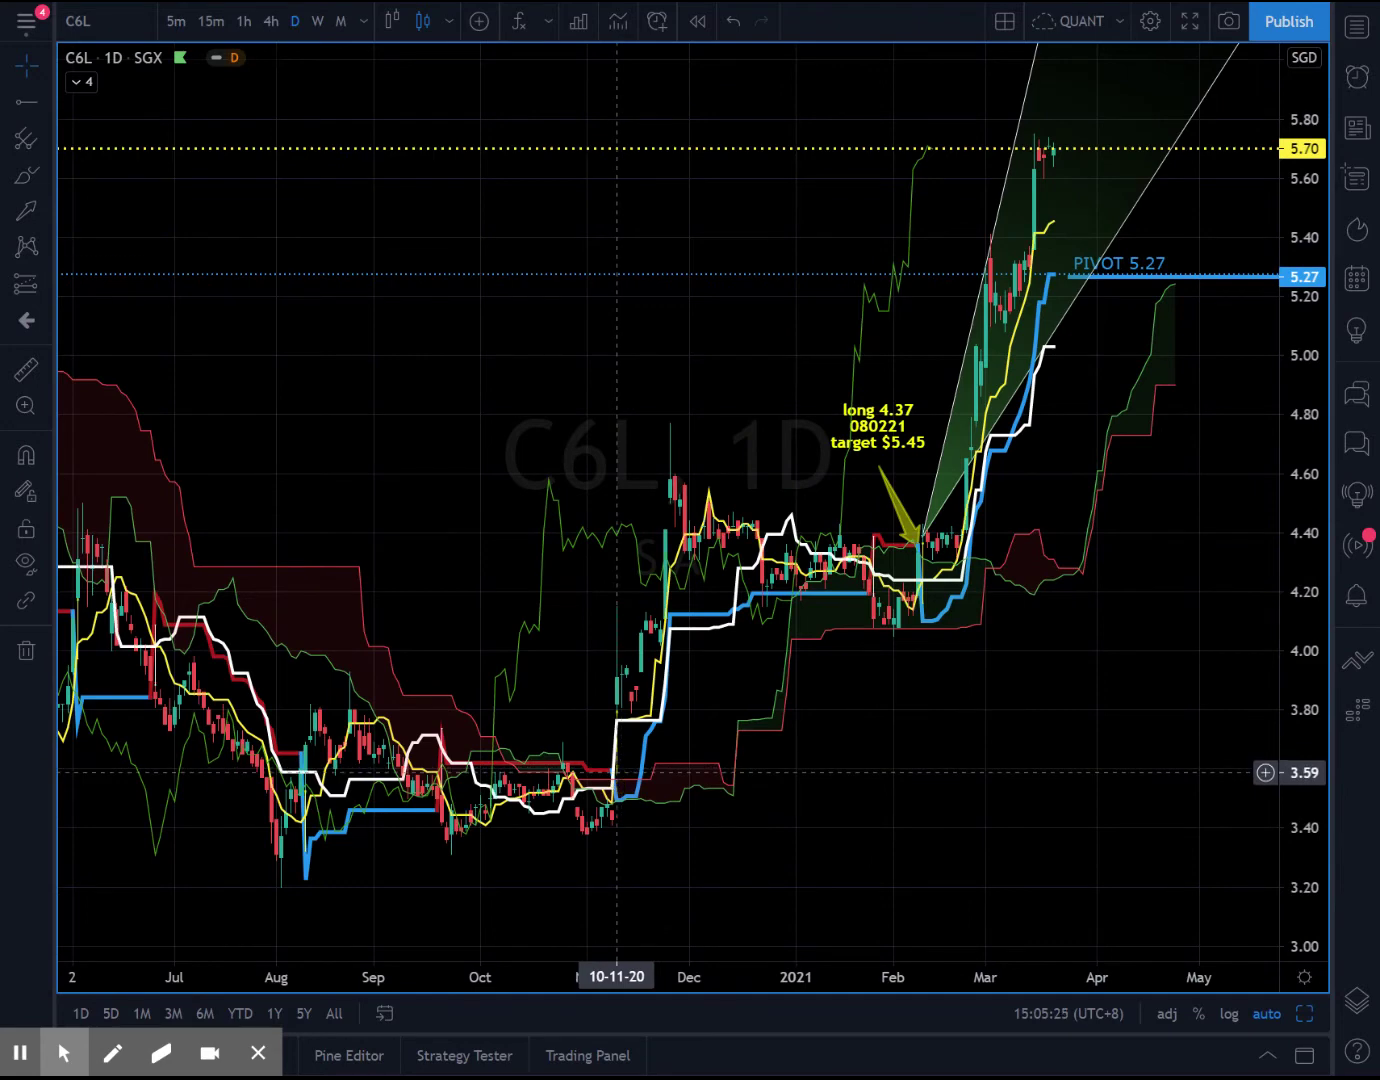
{"action": "left_click", "coordinate": [614, 786]}
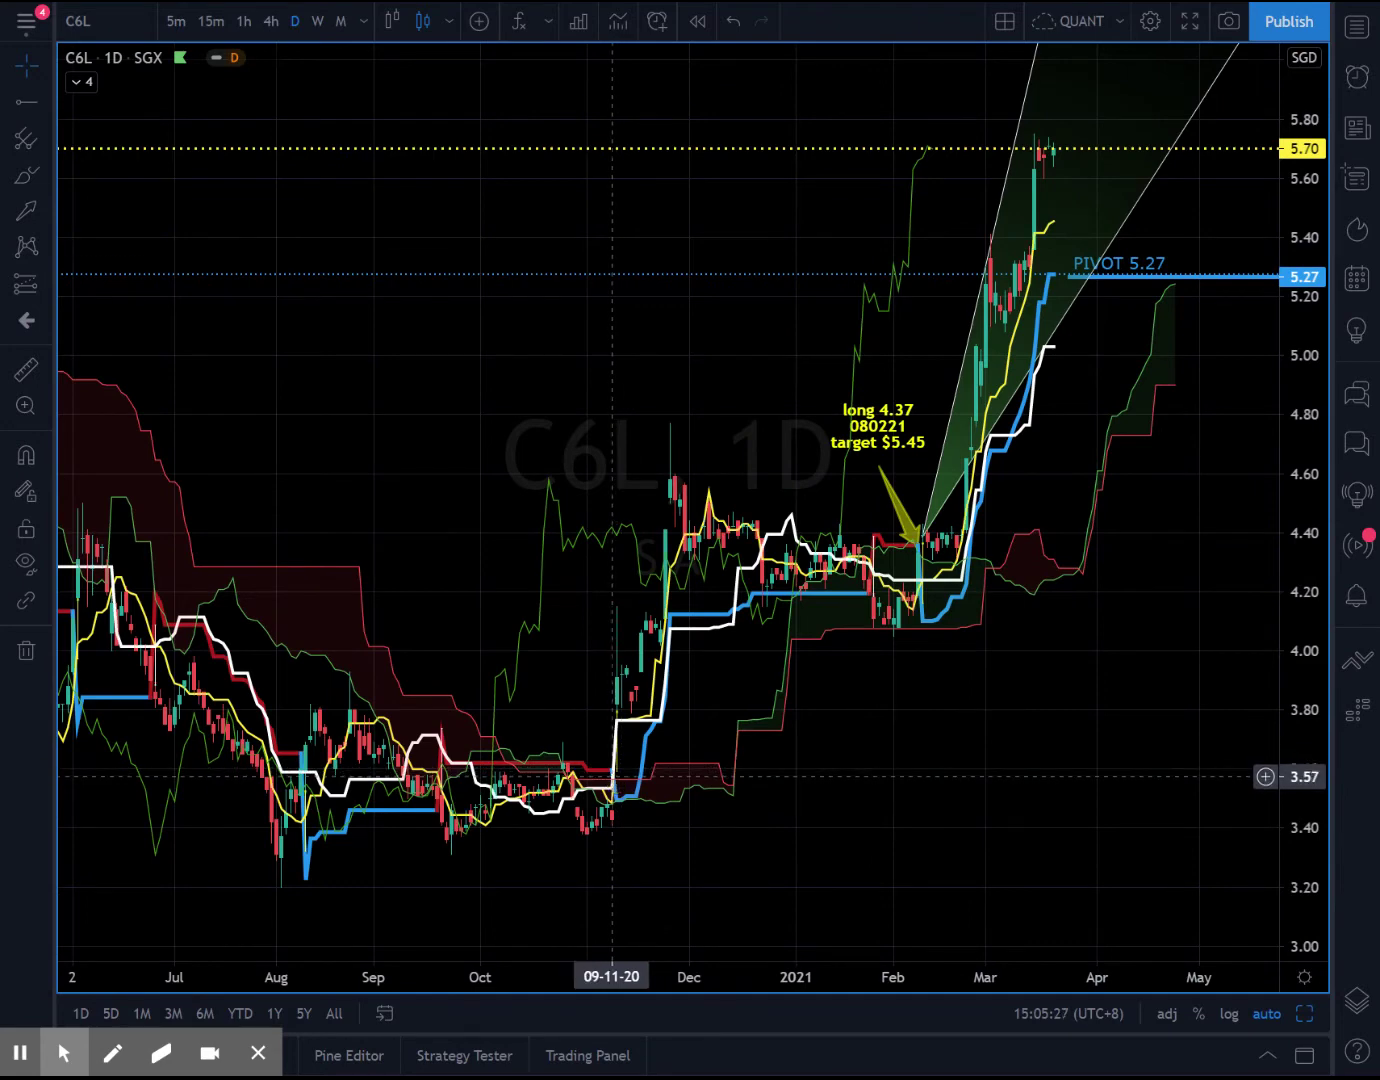
{"action": "scroll", "coordinate": [873, 819], "scroll_direction": "up", "scroll_amount": 3}
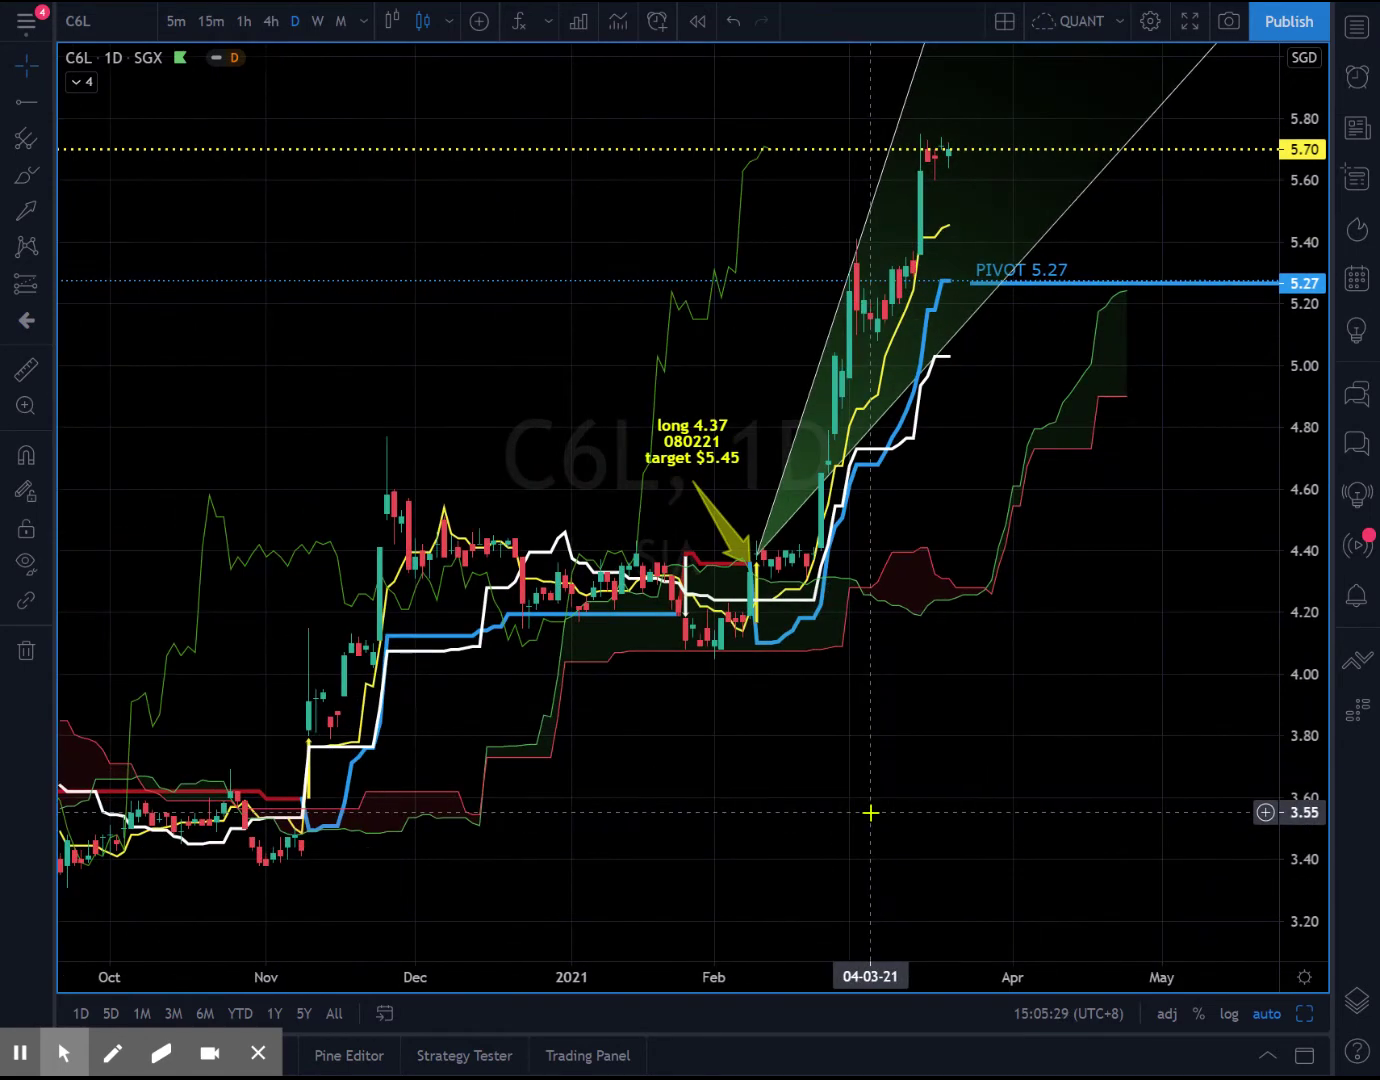
{"action": "left_click", "coordinate": [113, 1053]}
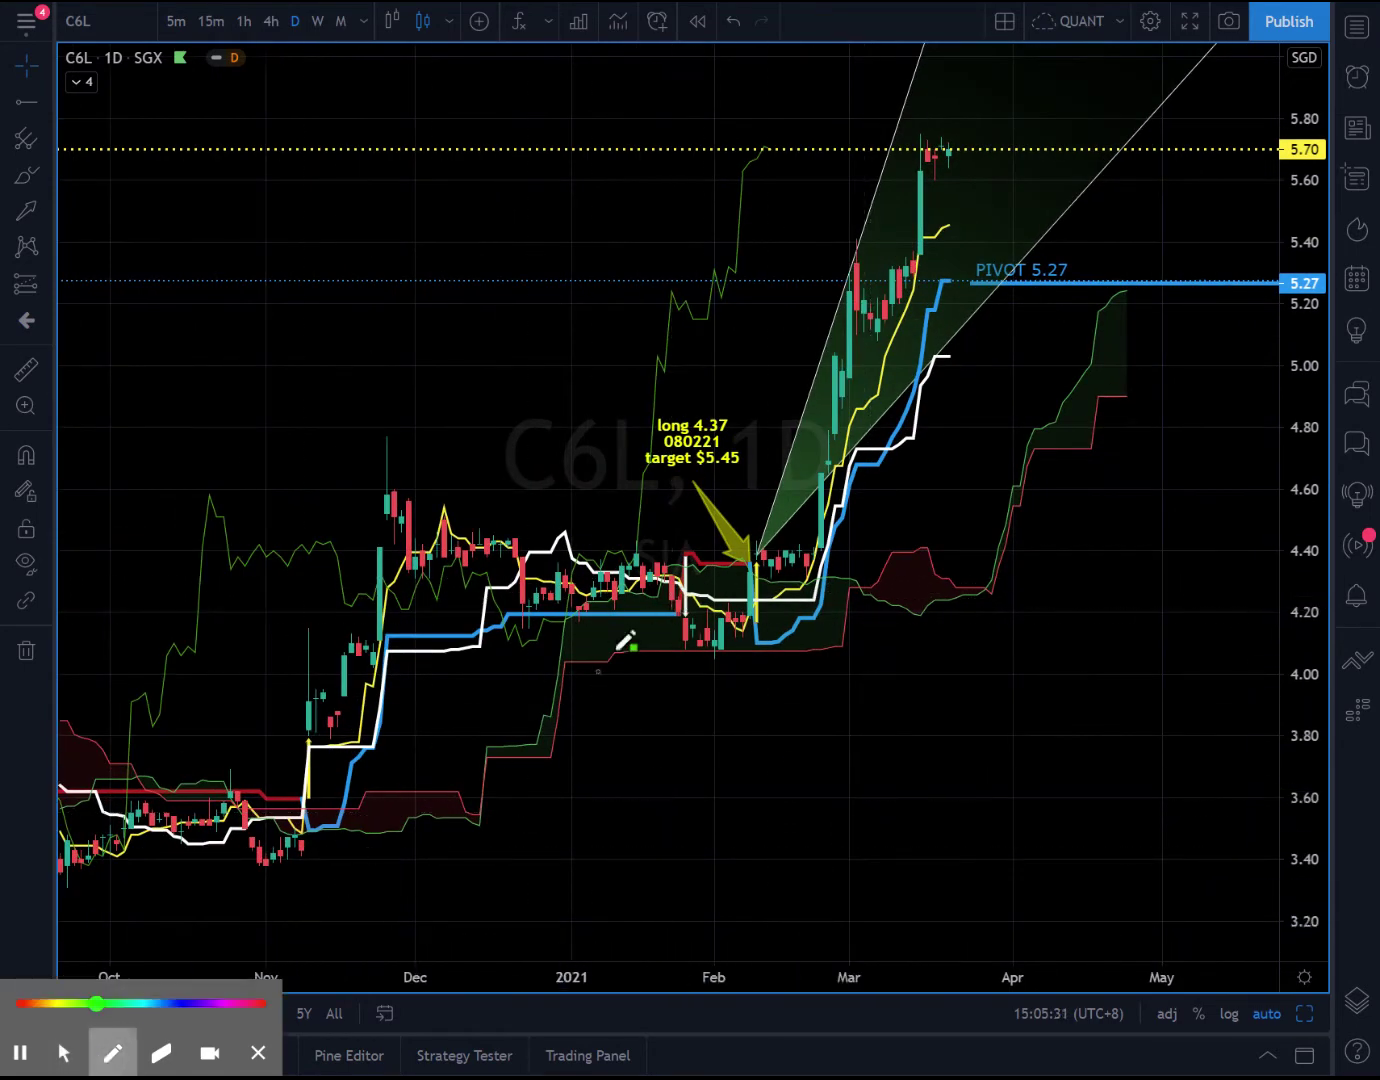
{"action": "mouse_move", "coordinate": [876, 540]}
{"action": "left_mouse_down"}
{"action": "mouse_move", "coordinate": [722, 519]}
{"action": "mouse_move", "coordinate": [660, 638]}
{"action": "mouse_move", "coordinate": [931, 601]}
{"action": "mouse_move", "coordinate": [866, 520]}
{"action": "left_mouse_up"}
{"action": "mouse_move", "coordinate": [857, 697]}
{"action": "left_mouse_down"}
{"action": "mouse_move", "coordinate": [964, 456]}
{"action": "mouse_move", "coordinate": [917, 463]}
{"action": "left_mouse_up"}
Circle the 5.70 highs and PIVOT 5.27, then sketch a pullback to 5.27 and a rally upward.
{"action": "mouse_move", "coordinate": [963, 143]}
{"action": "left_mouse_down"}
{"action": "mouse_move", "coordinate": [912, 112]}
{"action": "mouse_move", "coordinate": [986, 178]}
{"action": "mouse_move", "coordinate": [955, 125]}
{"action": "left_mouse_up"}
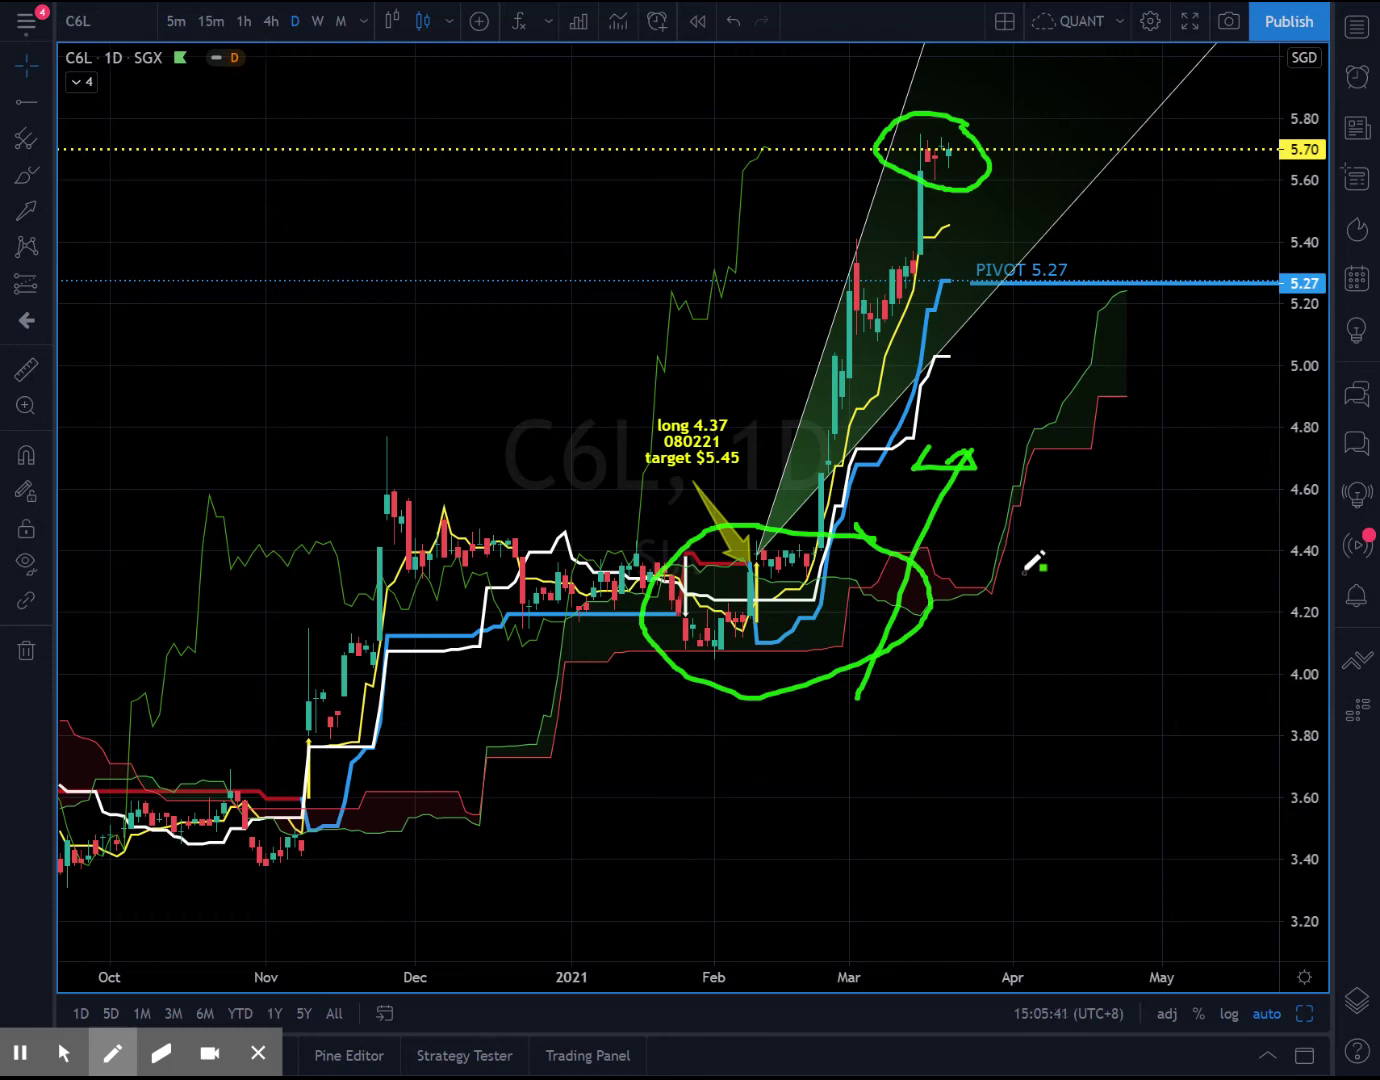
{"action": "mouse_move", "coordinate": [1066, 252]}
{"action": "left_mouse_down"}
{"action": "mouse_move", "coordinate": [1030, 240]}
{"action": "mouse_move", "coordinate": [945, 278]}
{"action": "mouse_move", "coordinate": [1085, 290]}
{"action": "mouse_move", "coordinate": [1067, 240]}
{"action": "left_mouse_up"}
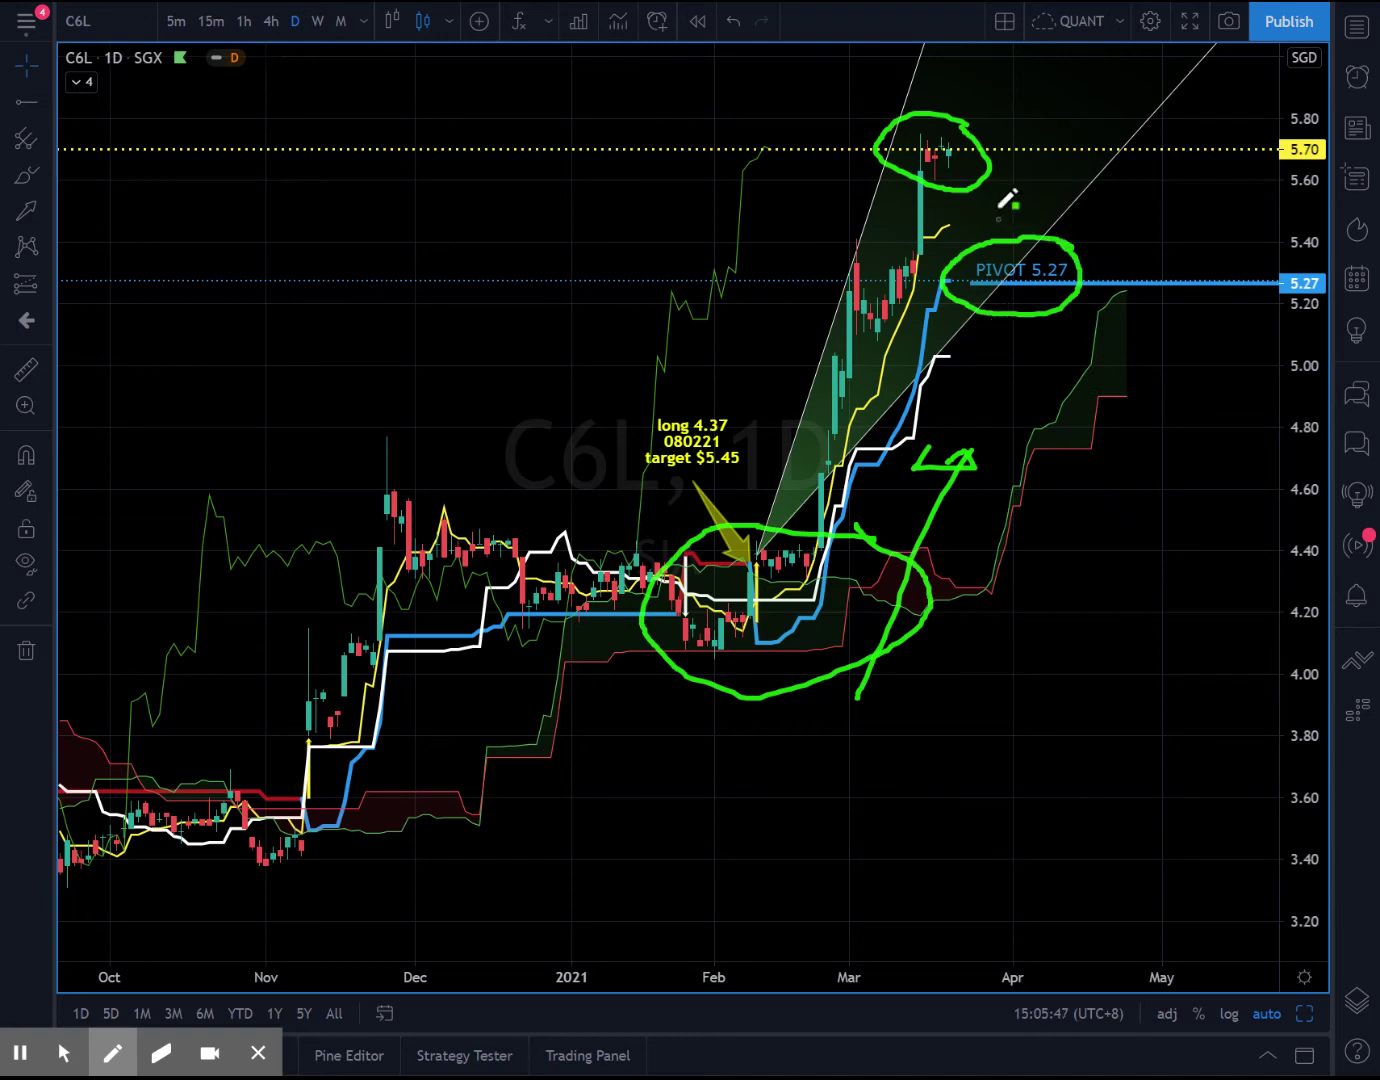
{"action": "mouse_move", "coordinate": [990, 126]}
{"action": "left_mouse_down"}
{"action": "mouse_move", "coordinate": [1036, 63]}
{"action": "mouse_move", "coordinate": [1008, 96]}
{"action": "left_mouse_up"}
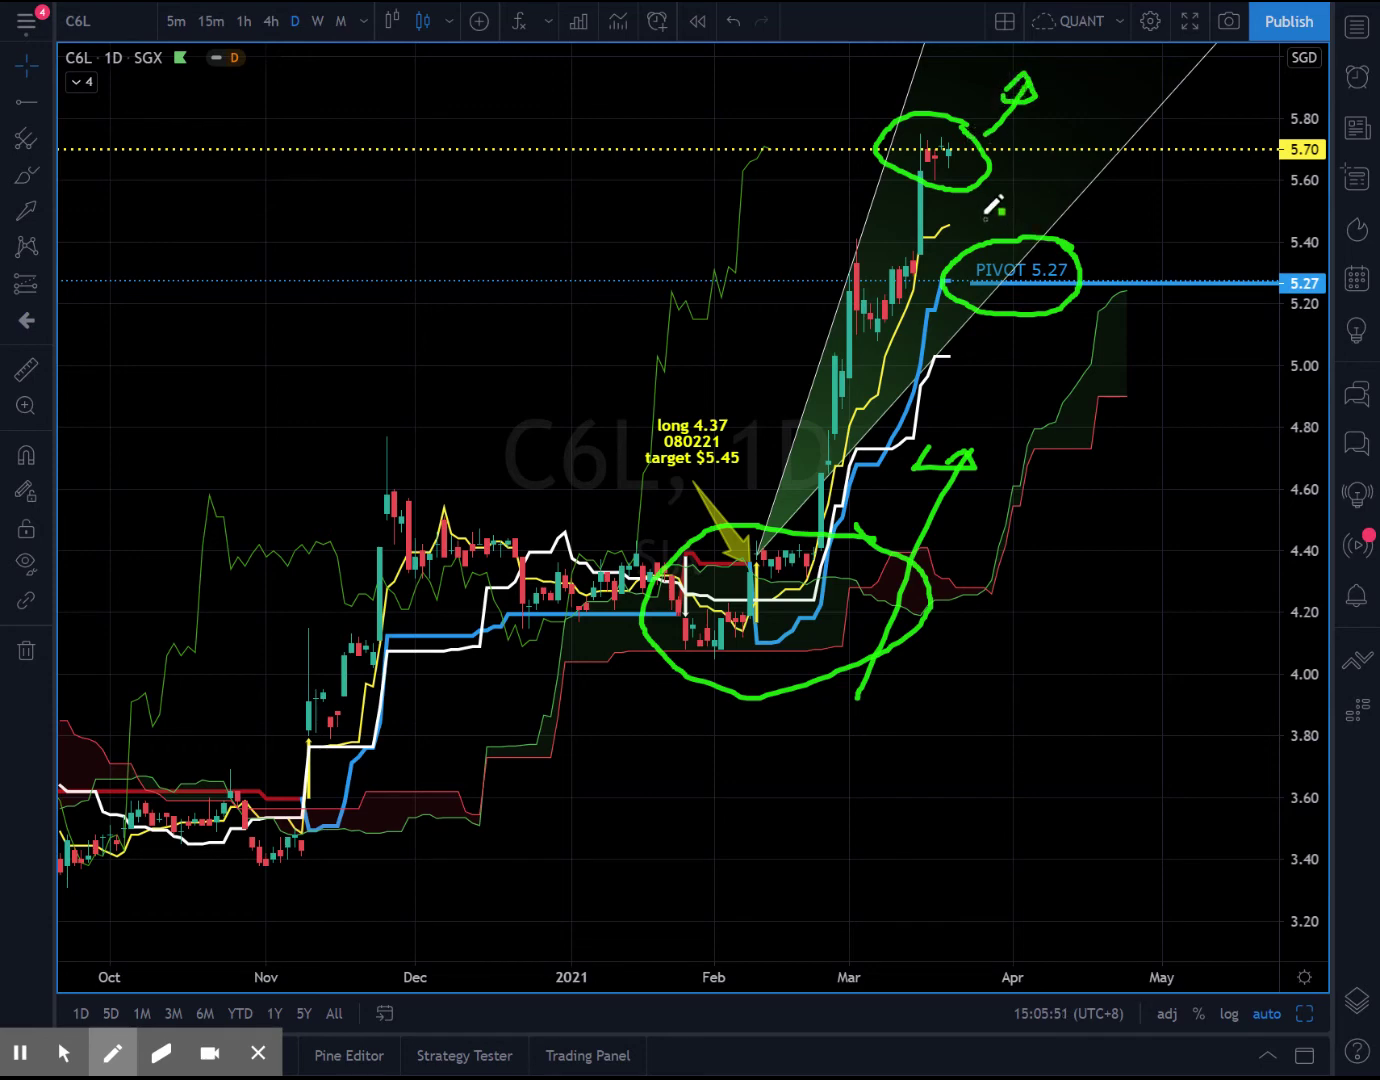
{"action": "mouse_move", "coordinate": [988, 162]}
{"action": "left_mouse_down"}
{"action": "mouse_move", "coordinate": [1136, 245]}
{"action": "mouse_move", "coordinate": [1140, 285]}
{"action": "mouse_move", "coordinate": [1148, 267]}
{"action": "mouse_move", "coordinate": [1136, 290]}
{"action": "left_mouse_up"}
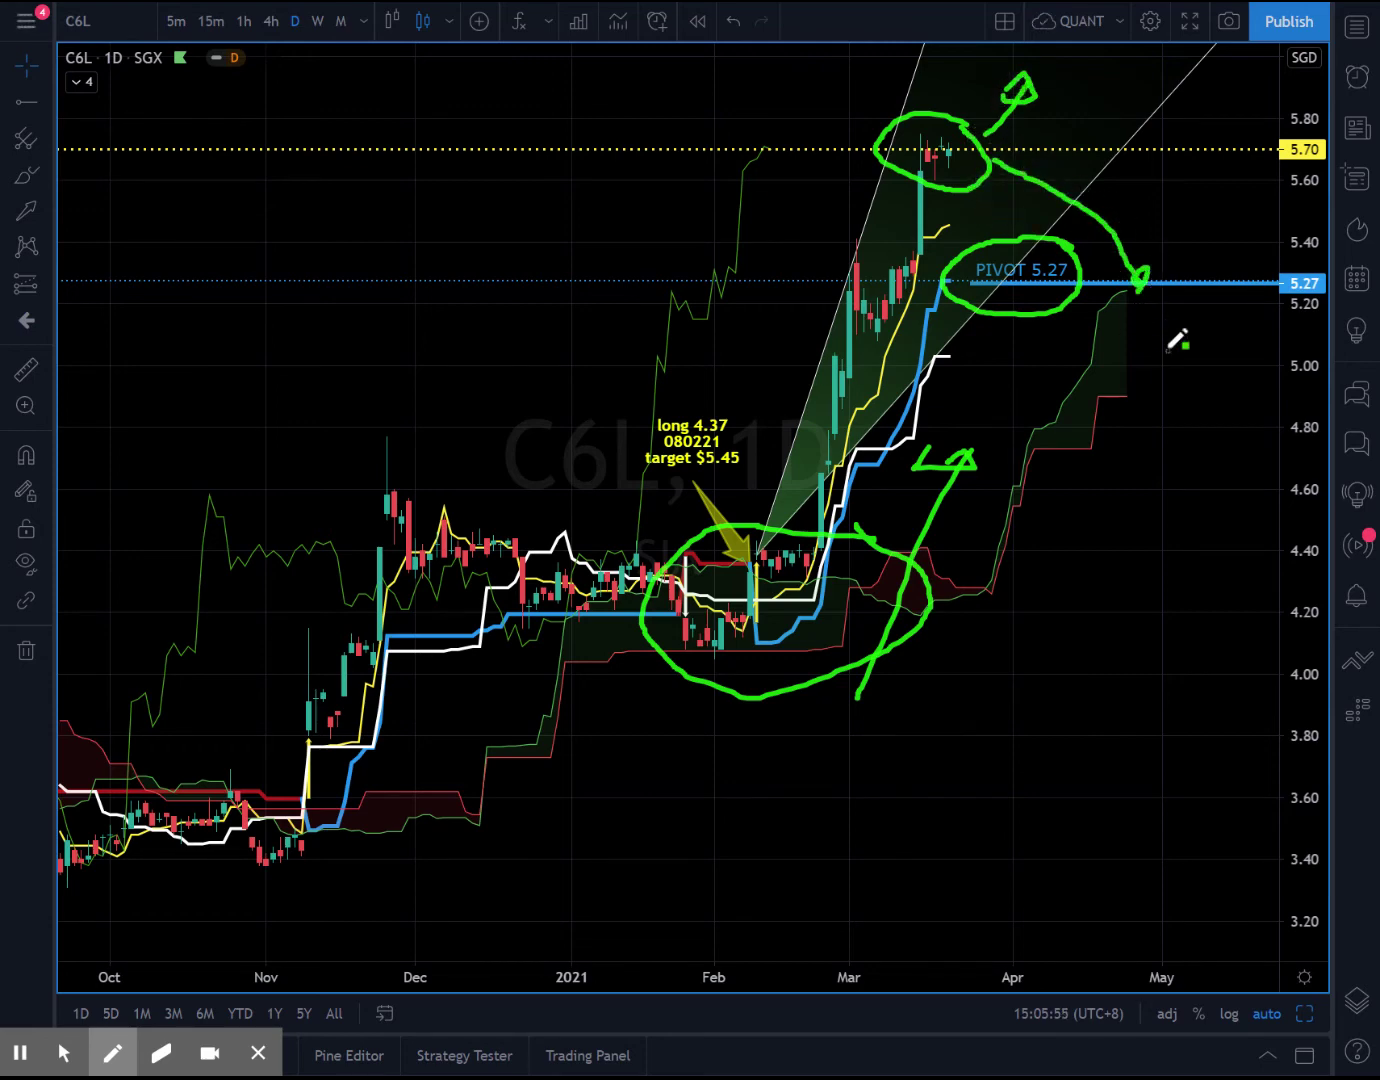
{"action": "mouse_move", "coordinate": [1166, 283]}
{"action": "left_mouse_down"}
{"action": "mouse_move", "coordinate": [1253, 87]}
{"action": "mouse_move", "coordinate": [1255, 108]}
{"action": "left_mouse_up"}
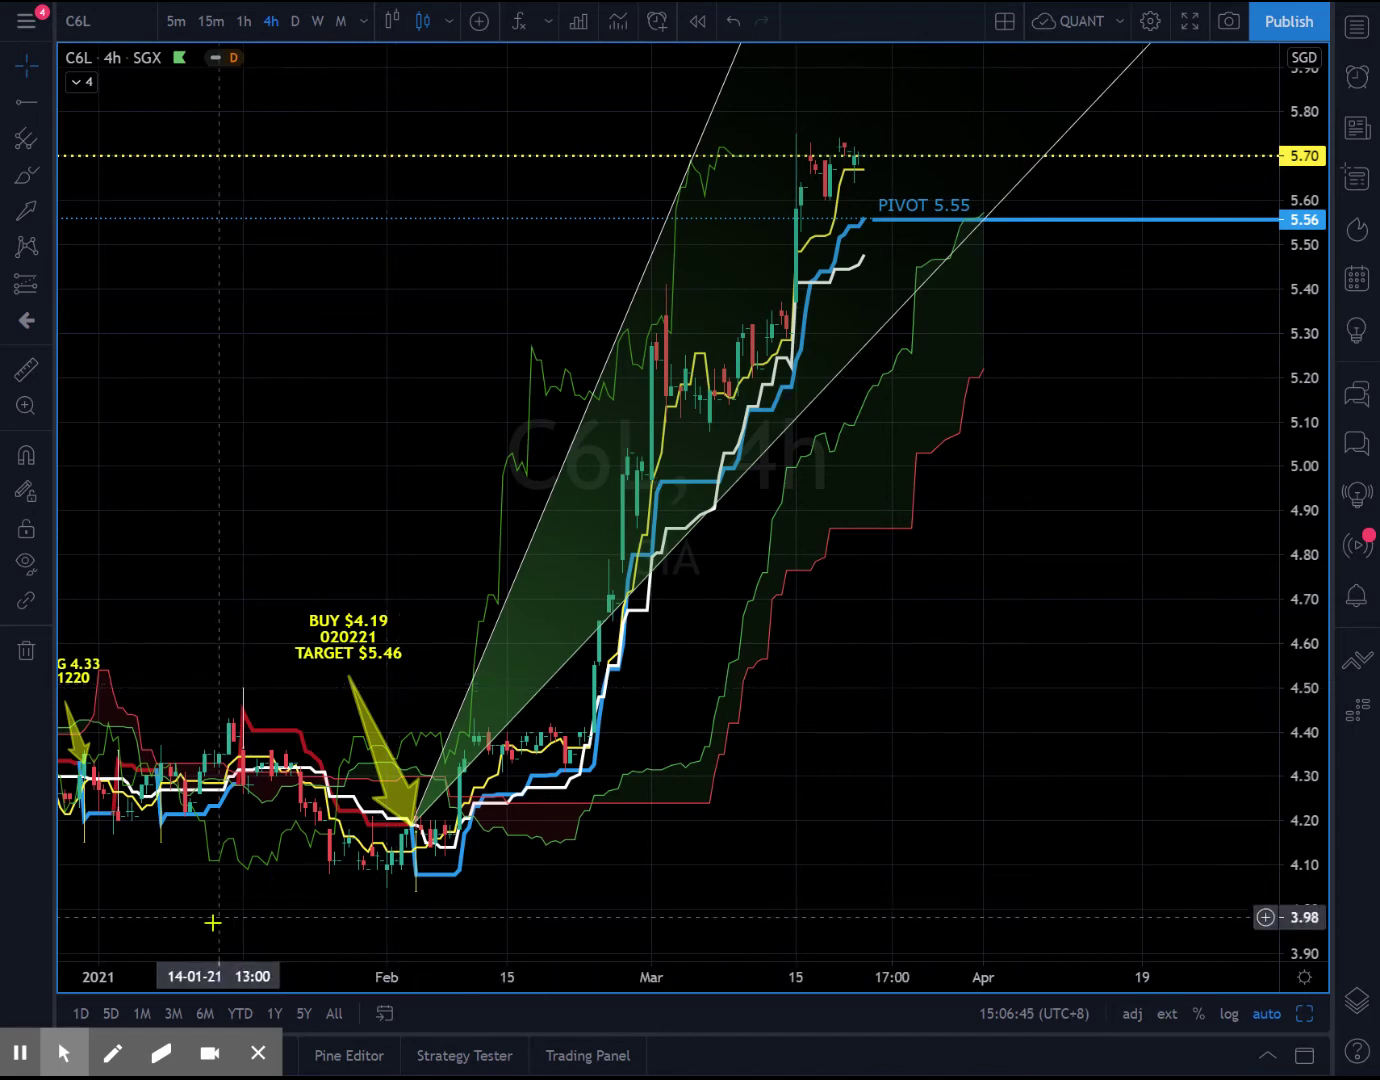
Circle the PIVOT 5.55 label on the 4h chart in green, then exit drawing mode.
{"action": "left_click", "coordinate": [112, 1052]}
{"action": "mouse_move", "coordinate": [976, 189]}
{"action": "left_mouse_down"}
{"action": "mouse_move", "coordinate": [930, 178]}
{"action": "mouse_move", "coordinate": [860, 213]}
{"action": "mouse_move", "coordinate": [941, 222]}
{"action": "mouse_move", "coordinate": [1005, 176]}
{"action": "left_mouse_up"}
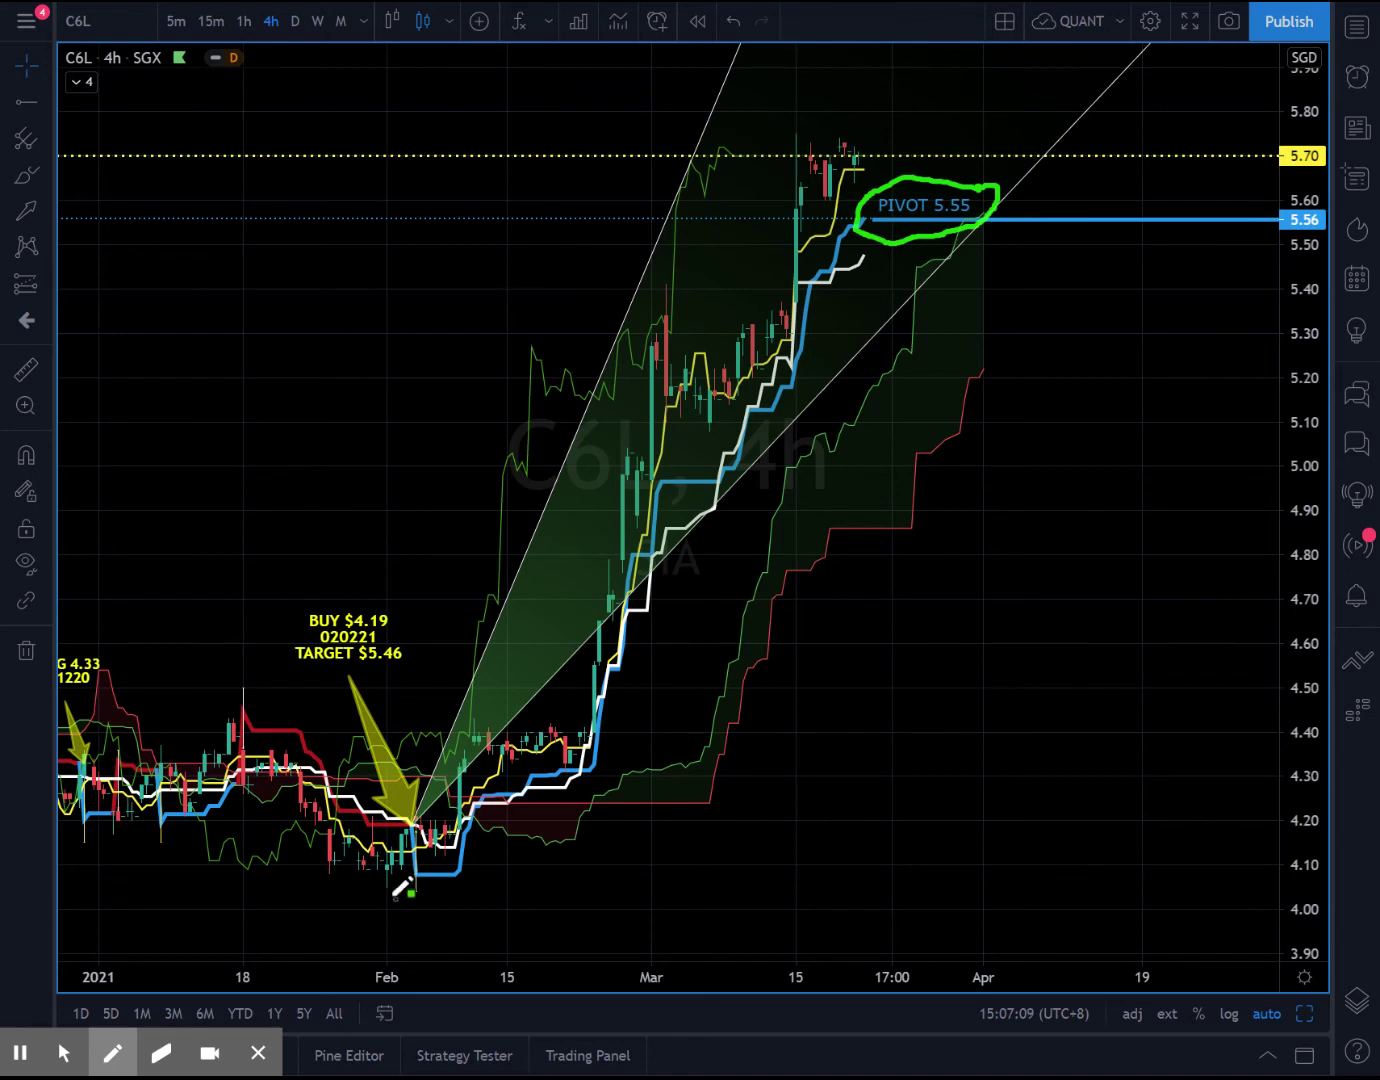
{"action": "mouse_move", "coordinate": [158, 1050]}
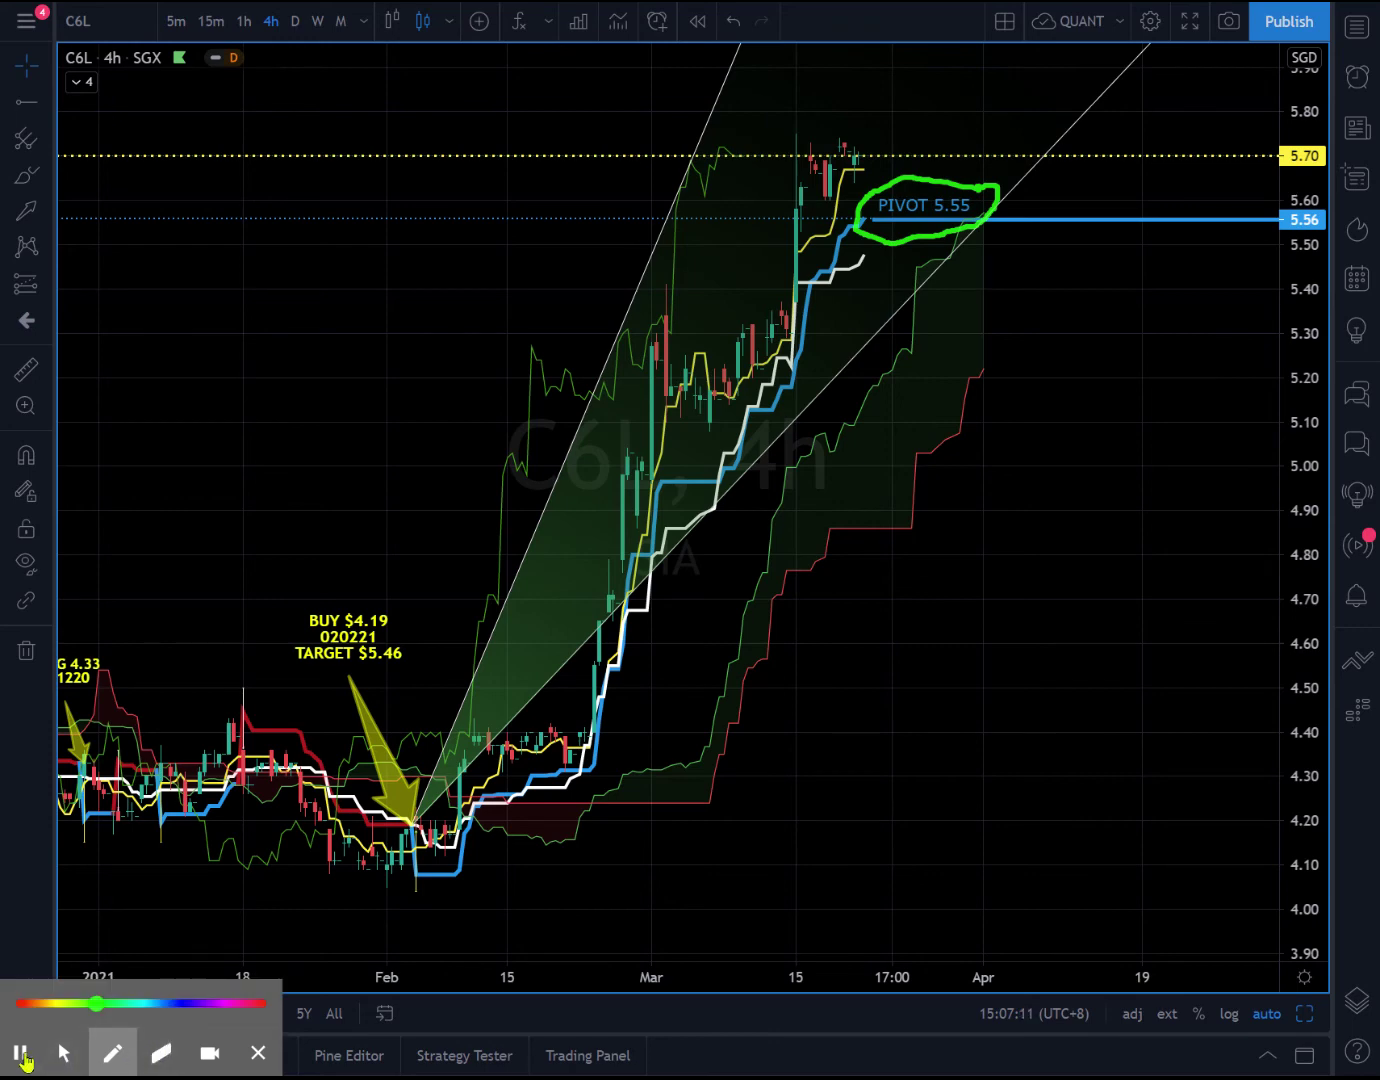
{"action": "left_click", "coordinate": [21, 1054]}
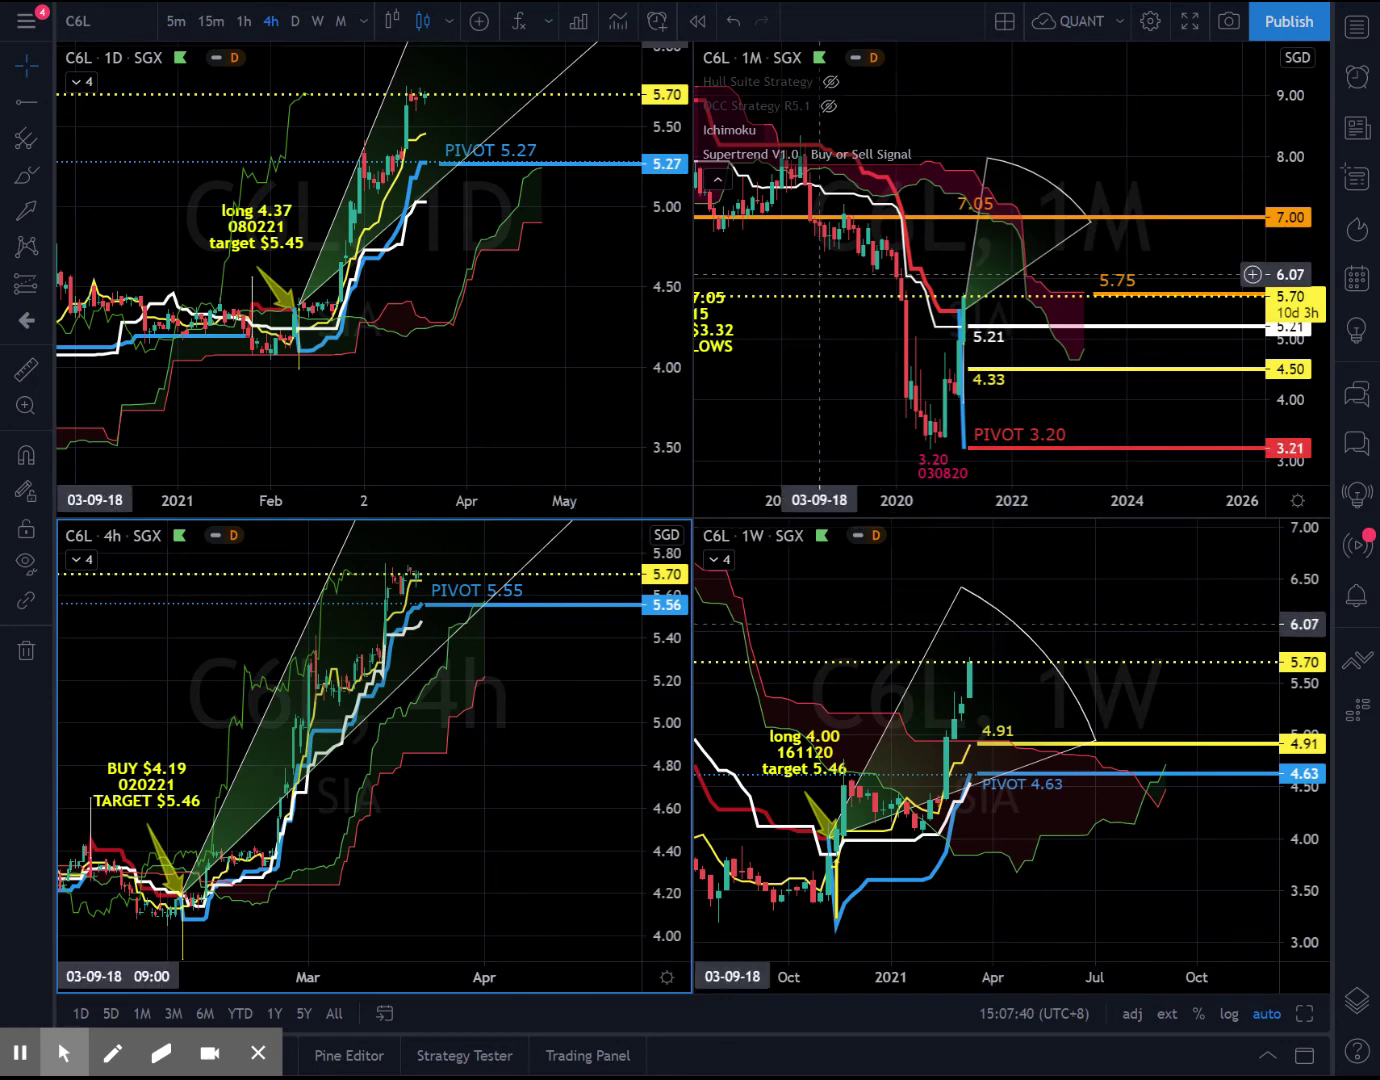
Zoom the four-pane layout's monthly chart out to cover 2015–2024.
{"action": "scroll", "coordinate": [834, 330], "scroll_direction": "down", "scroll_amount": 1}
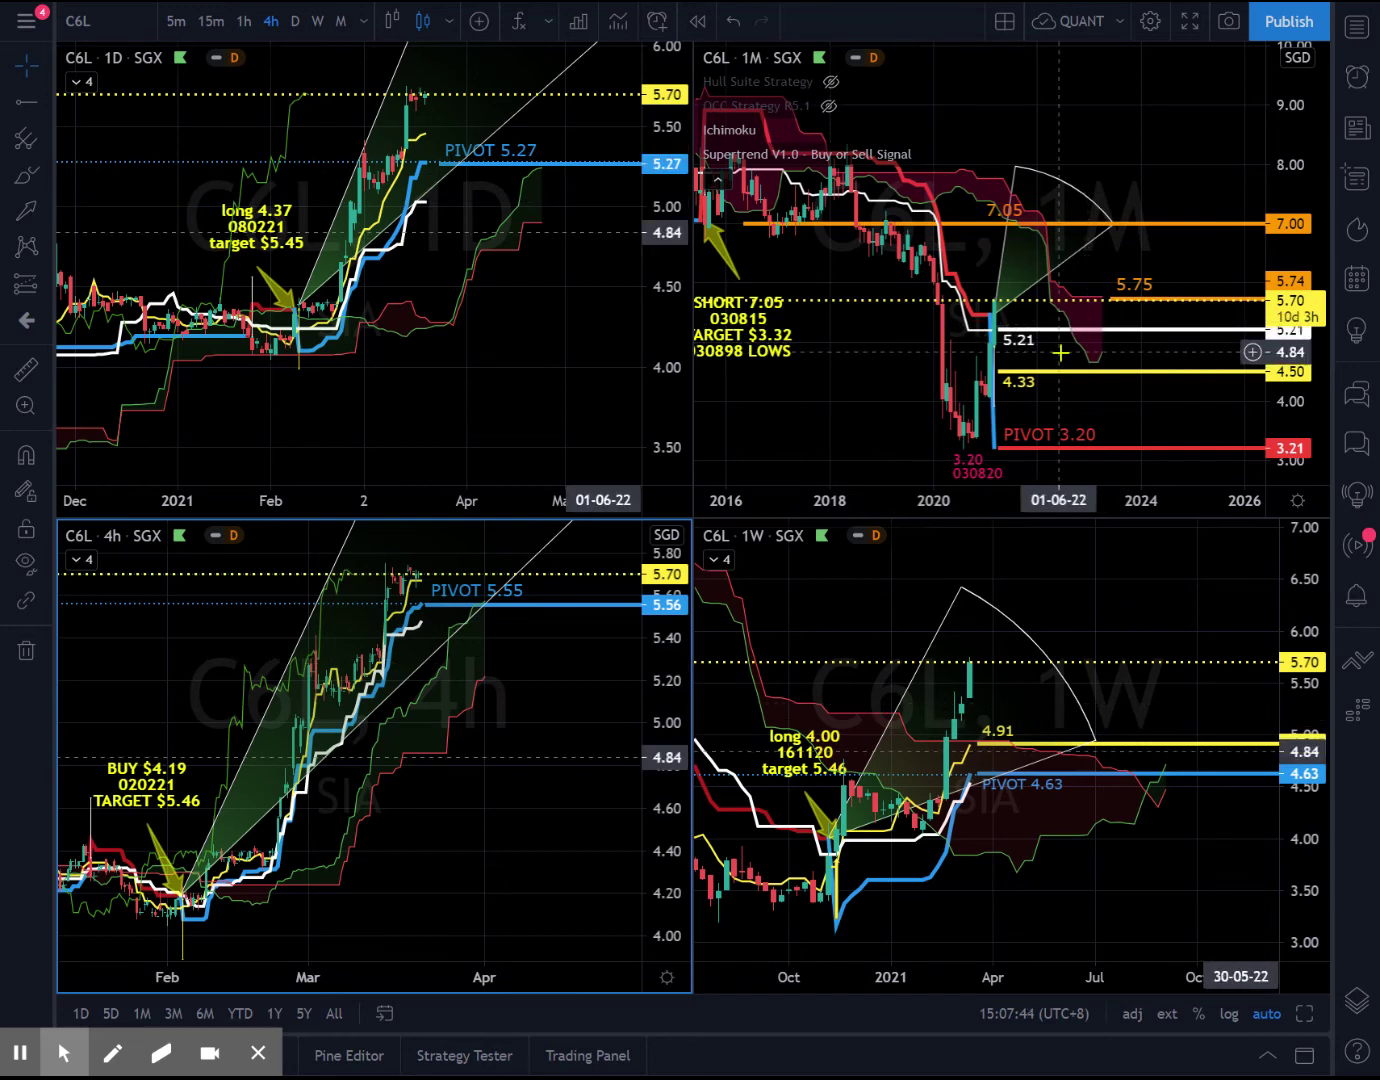
{"action": "scroll", "coordinate": [940, 327], "scroll_direction": "up", "scroll_amount": 3}
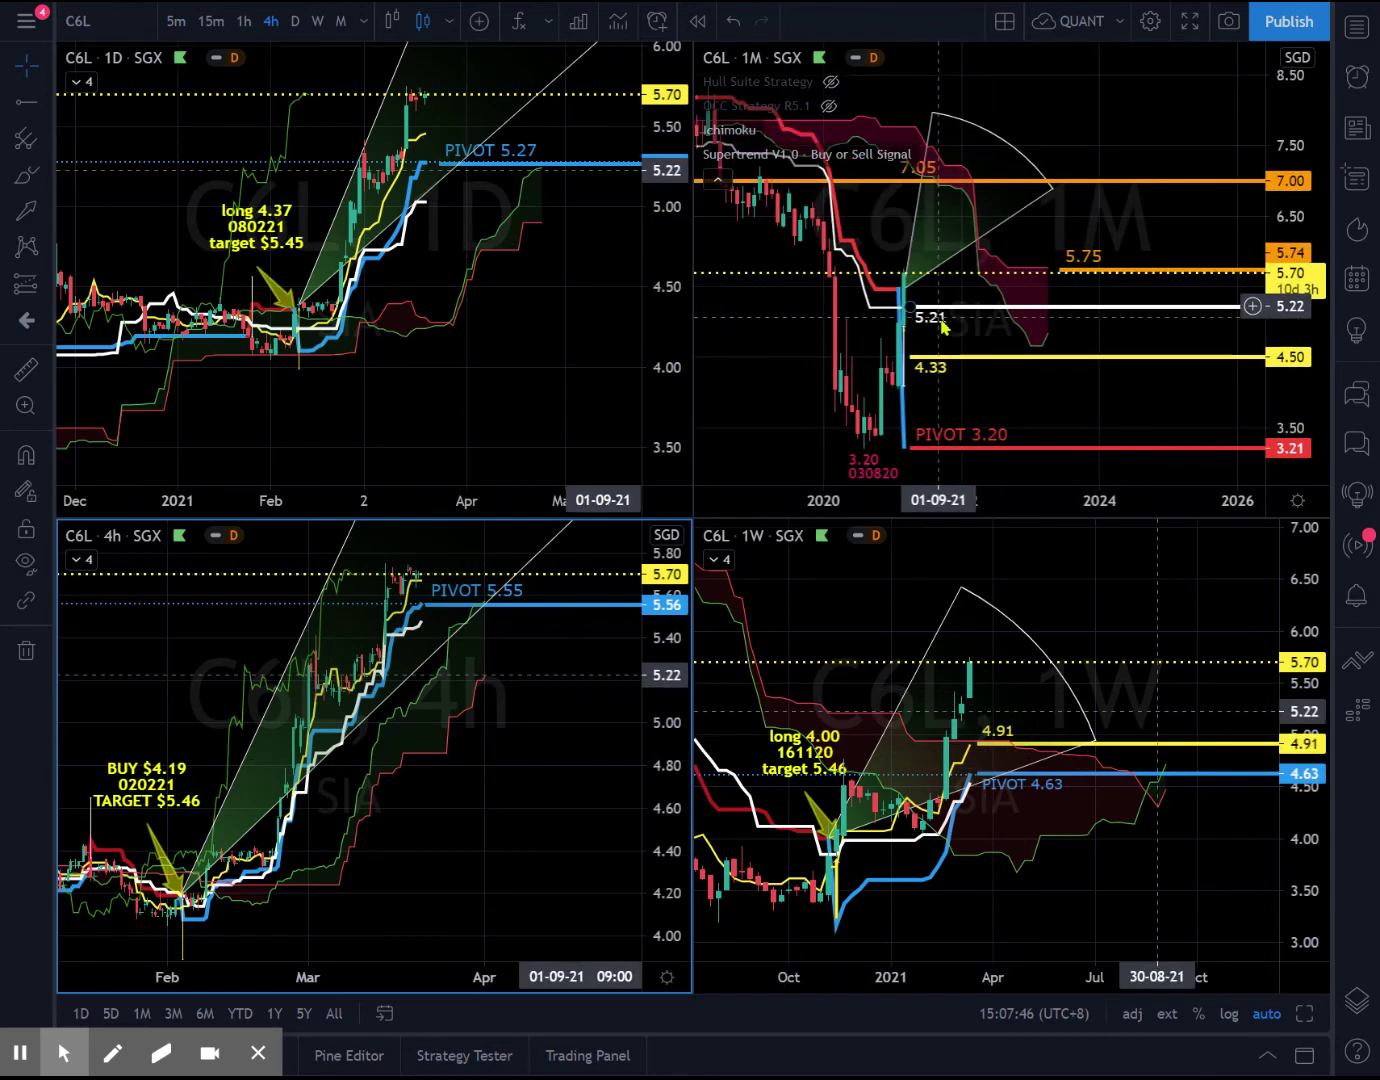
{"action": "scroll", "coordinate": [935, 345], "scroll_direction": "down", "scroll_amount": 3}
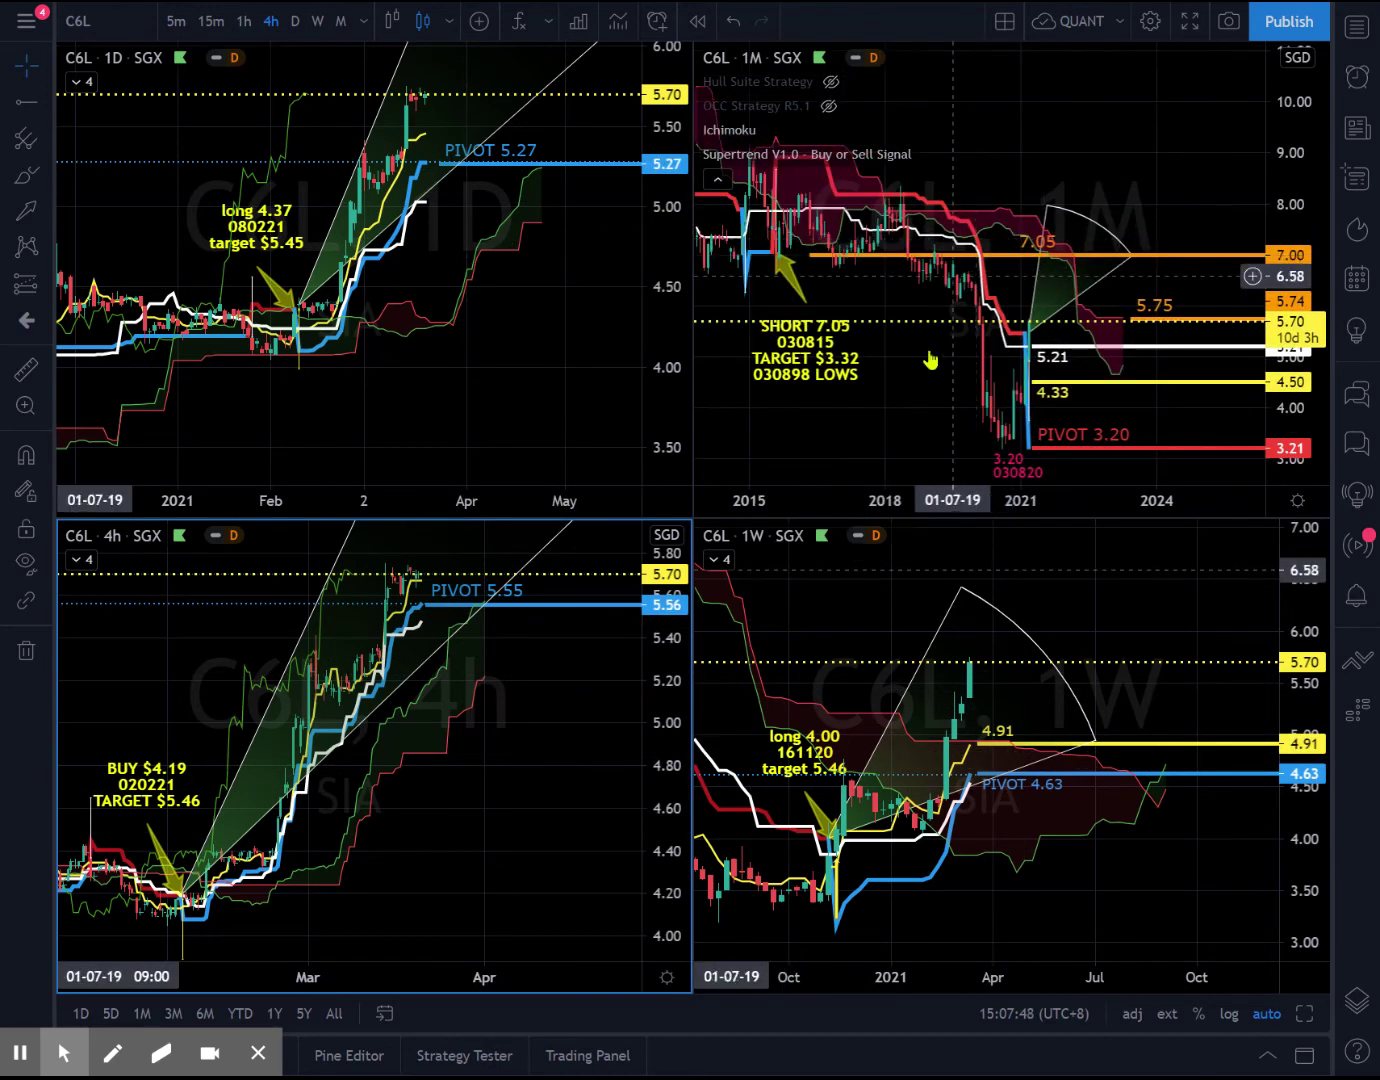
{"action": "left_click", "coordinate": [108, 1064]}
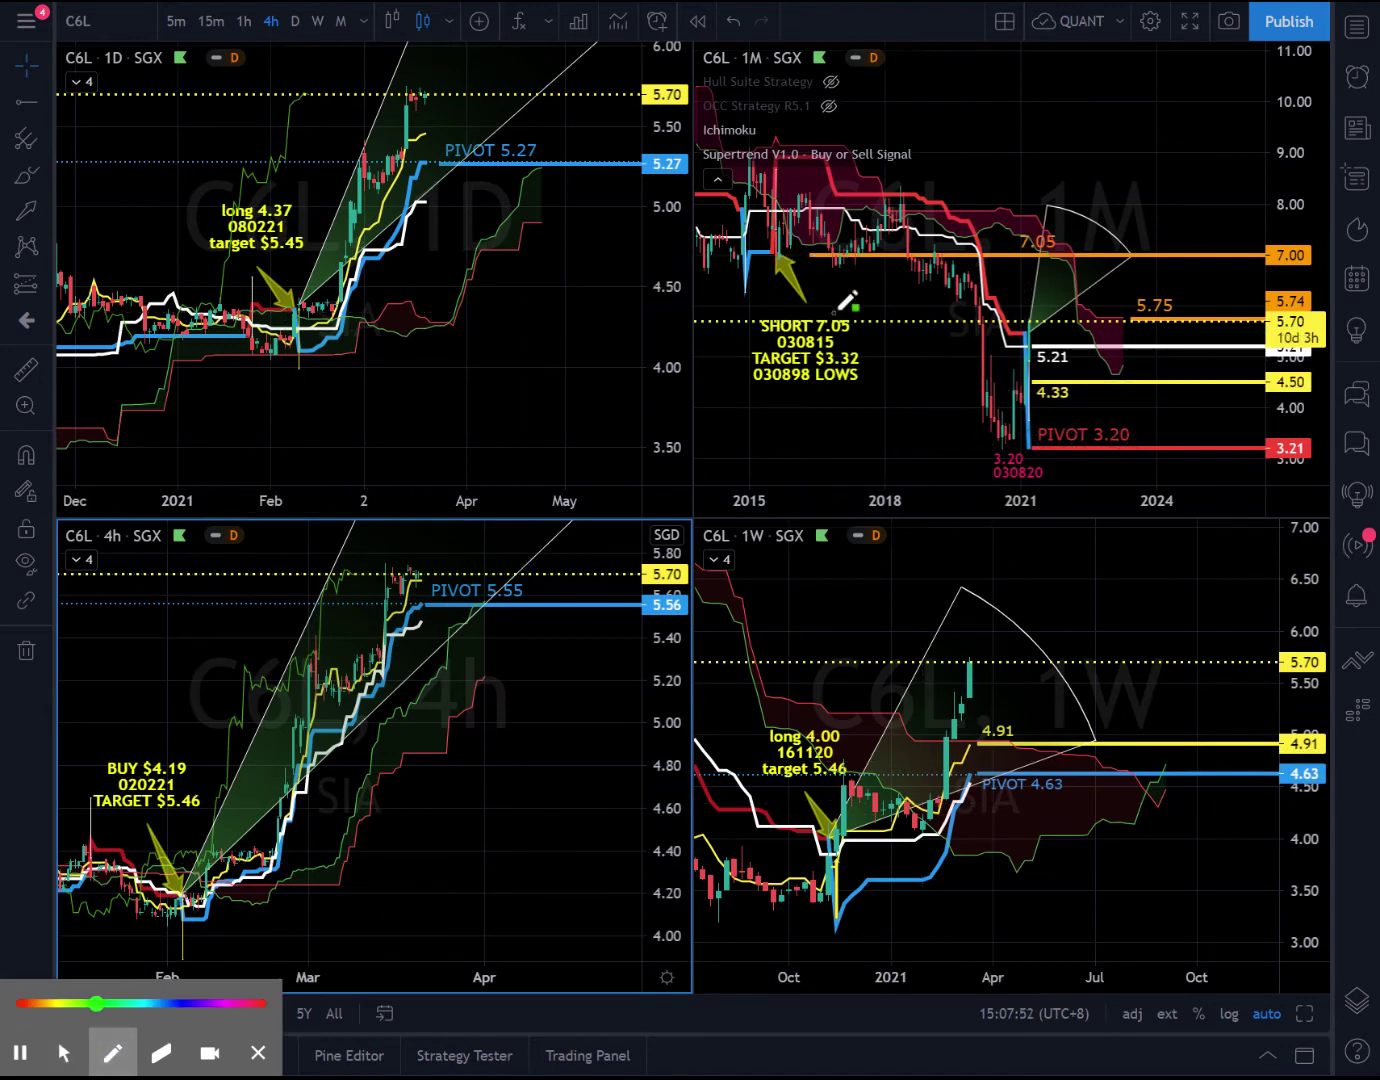
Circle the SHORT 7.05 note and 7.05 label, and draw an upward arrow from 4.91 on the weekly chart.
{"action": "mouse_move", "coordinate": [840, 306]}
{"action": "left_mouse_down"}
{"action": "mouse_move", "coordinate": [785, 311]}
{"action": "mouse_move", "coordinate": [729, 370]}
{"action": "mouse_move", "coordinate": [865, 397]}
{"action": "mouse_move", "coordinate": [852, 305]}
{"action": "left_mouse_up"}
{"action": "mouse_move", "coordinate": [1074, 233]}
{"action": "left_mouse_down"}
{"action": "mouse_move", "coordinate": [1008, 230]}
{"action": "mouse_move", "coordinate": [1078, 262]}
{"action": "mouse_move", "coordinate": [1068, 231]}
{"action": "left_mouse_up"}
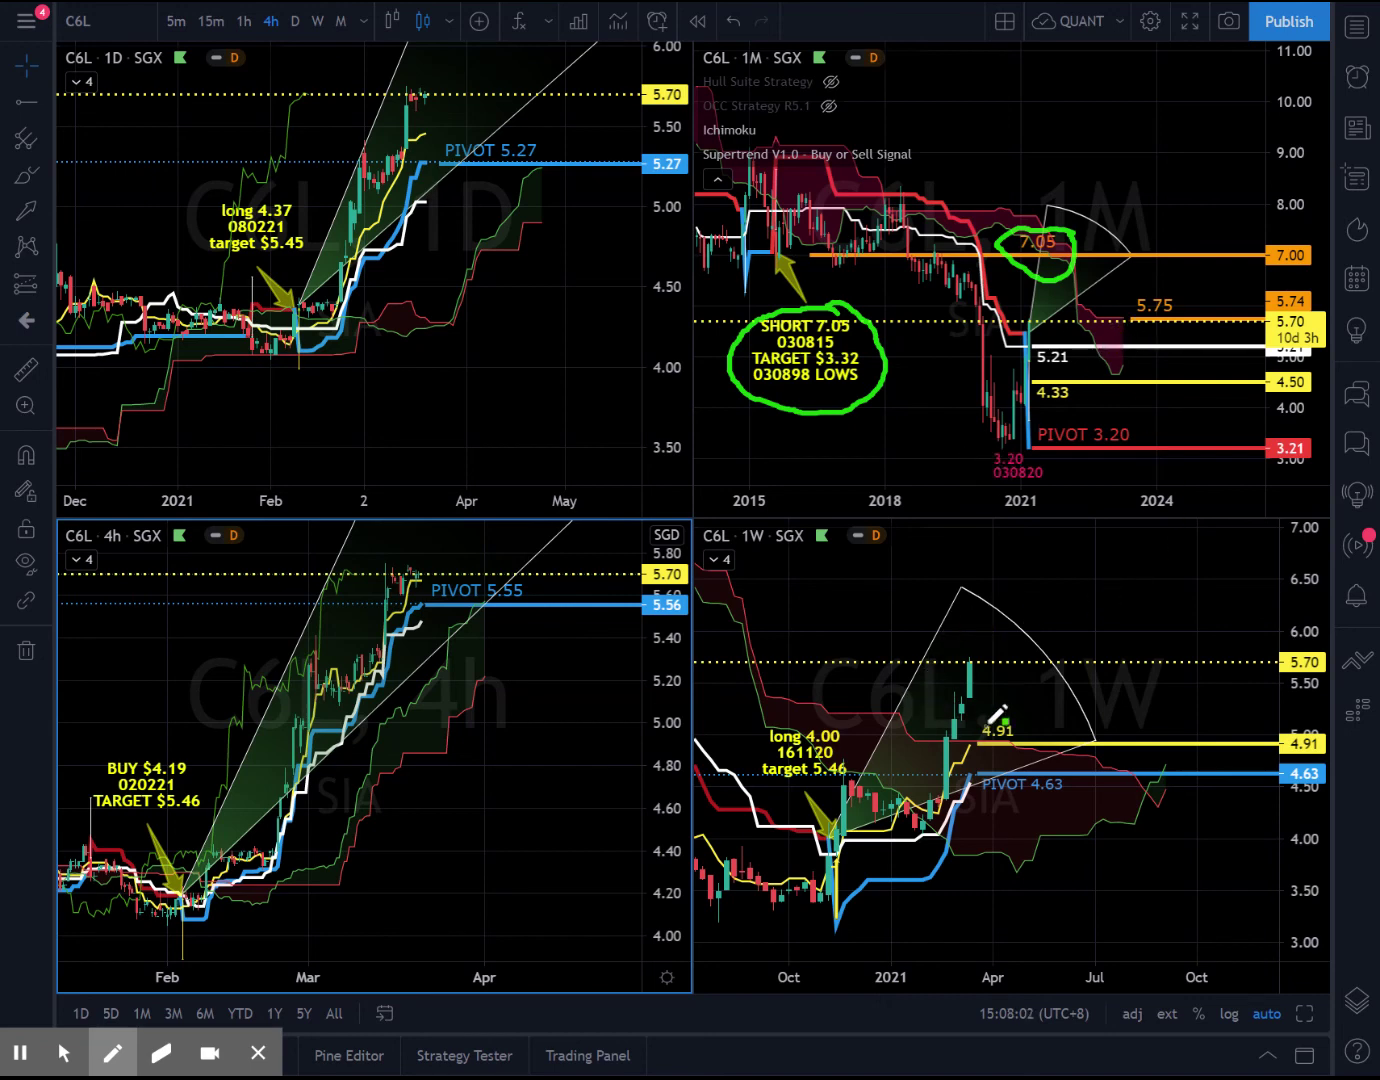
{"action": "mouse_move", "coordinate": [1013, 713]}
{"action": "left_mouse_down"}
{"action": "mouse_move", "coordinate": [1083, 578]}
{"action": "mouse_move", "coordinate": [1080, 558]}
{"action": "mouse_move", "coordinate": [1106, 575]}
{"action": "mouse_move", "coordinate": [1083, 577]}
{"action": "left_mouse_up"}
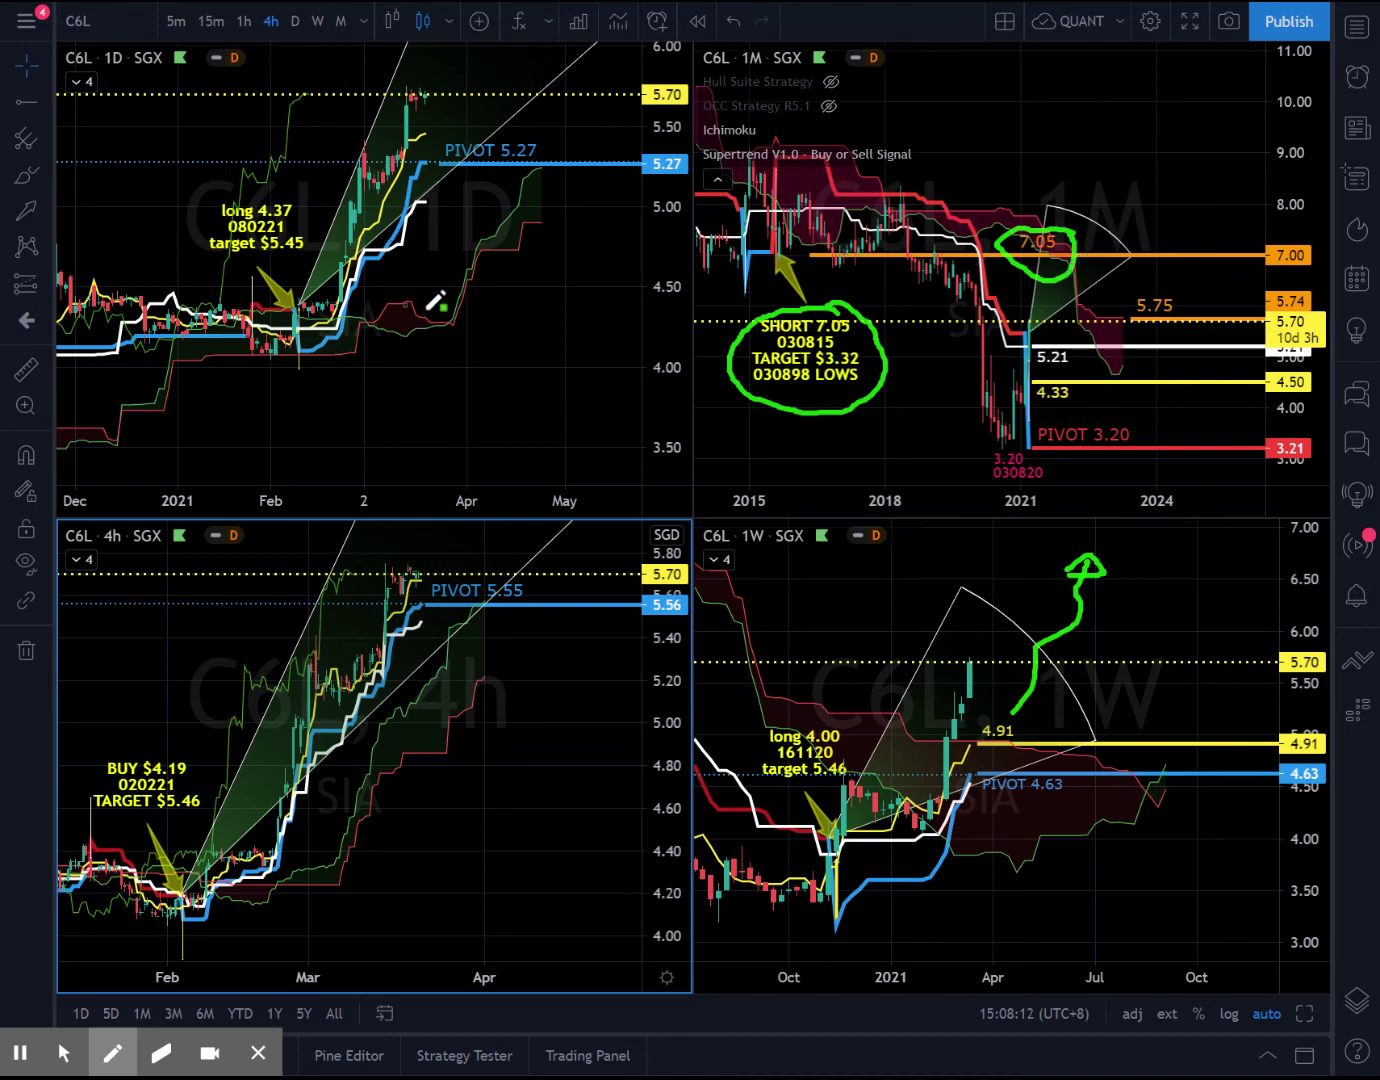
Ring PIVOT 5.27 and PIVOT 5.55 on the daily chart and the 5.75 level on the monthly chart.
{"action": "mouse_move", "coordinate": [526, 138]}
{"action": "left_mouse_down"}
{"action": "mouse_move", "coordinate": [482, 123]}
{"action": "mouse_move", "coordinate": [419, 178]}
{"action": "mouse_move", "coordinate": [561, 170]}
{"action": "mouse_move", "coordinate": [526, 131]}
{"action": "left_mouse_up"}
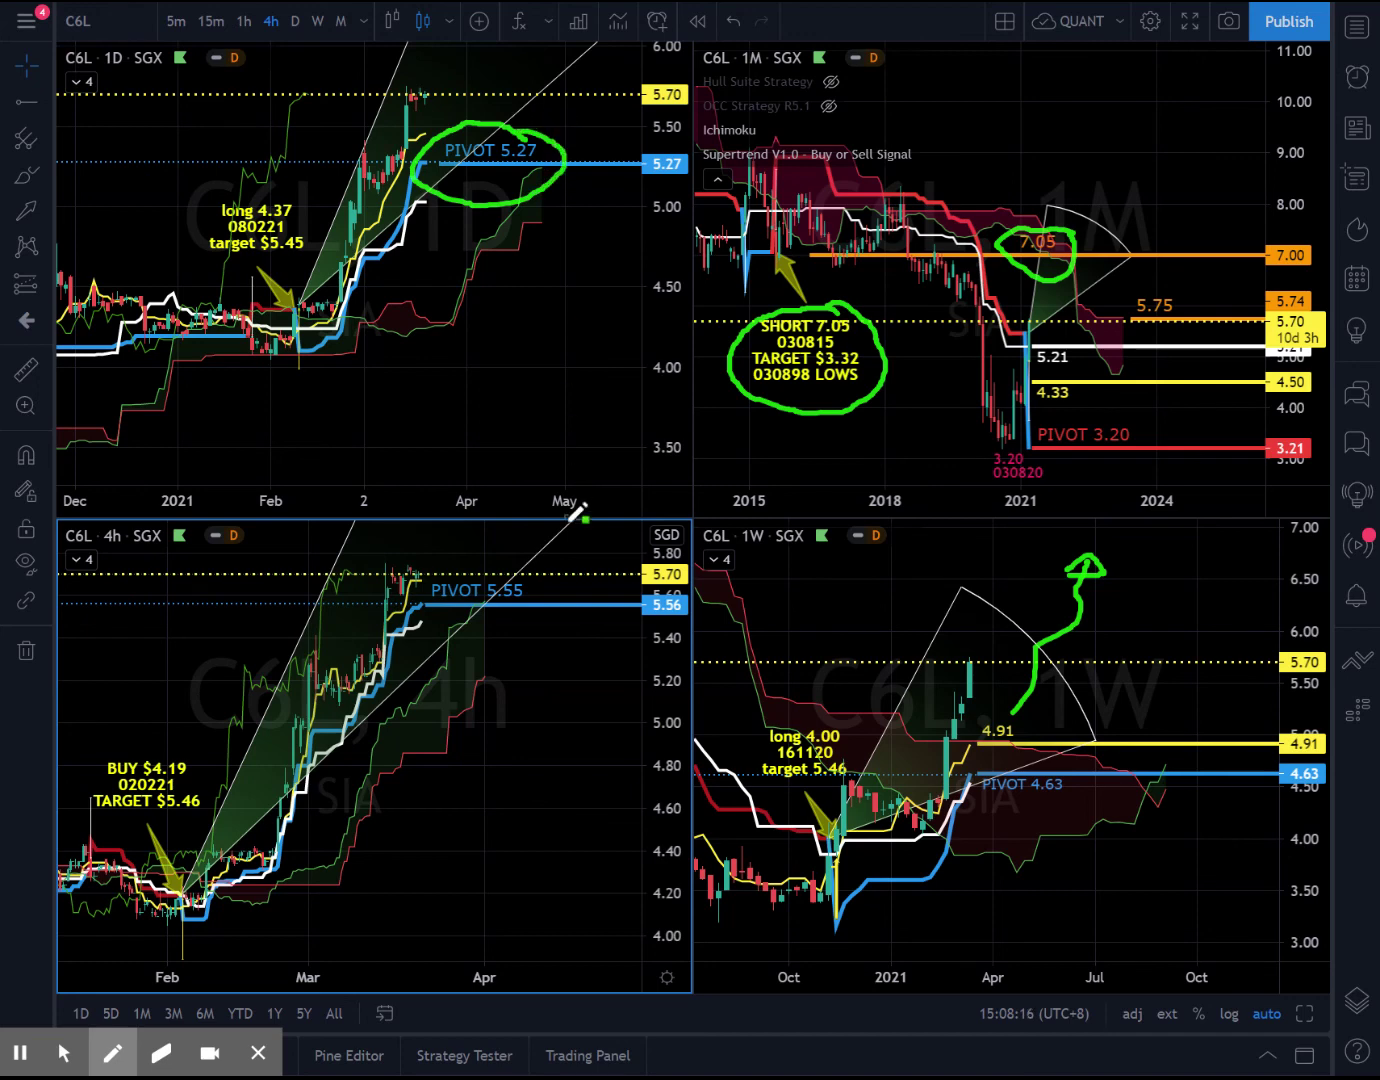
{"action": "mouse_move", "coordinate": [547, 560]}
{"action": "left_mouse_down"}
{"action": "mouse_move", "coordinate": [495, 545]}
{"action": "mouse_move", "coordinate": [424, 568]}
{"action": "mouse_move", "coordinate": [468, 627]}
{"action": "mouse_move", "coordinate": [556, 586]}
{"action": "mouse_move", "coordinate": [538, 548]}
{"action": "left_mouse_up"}
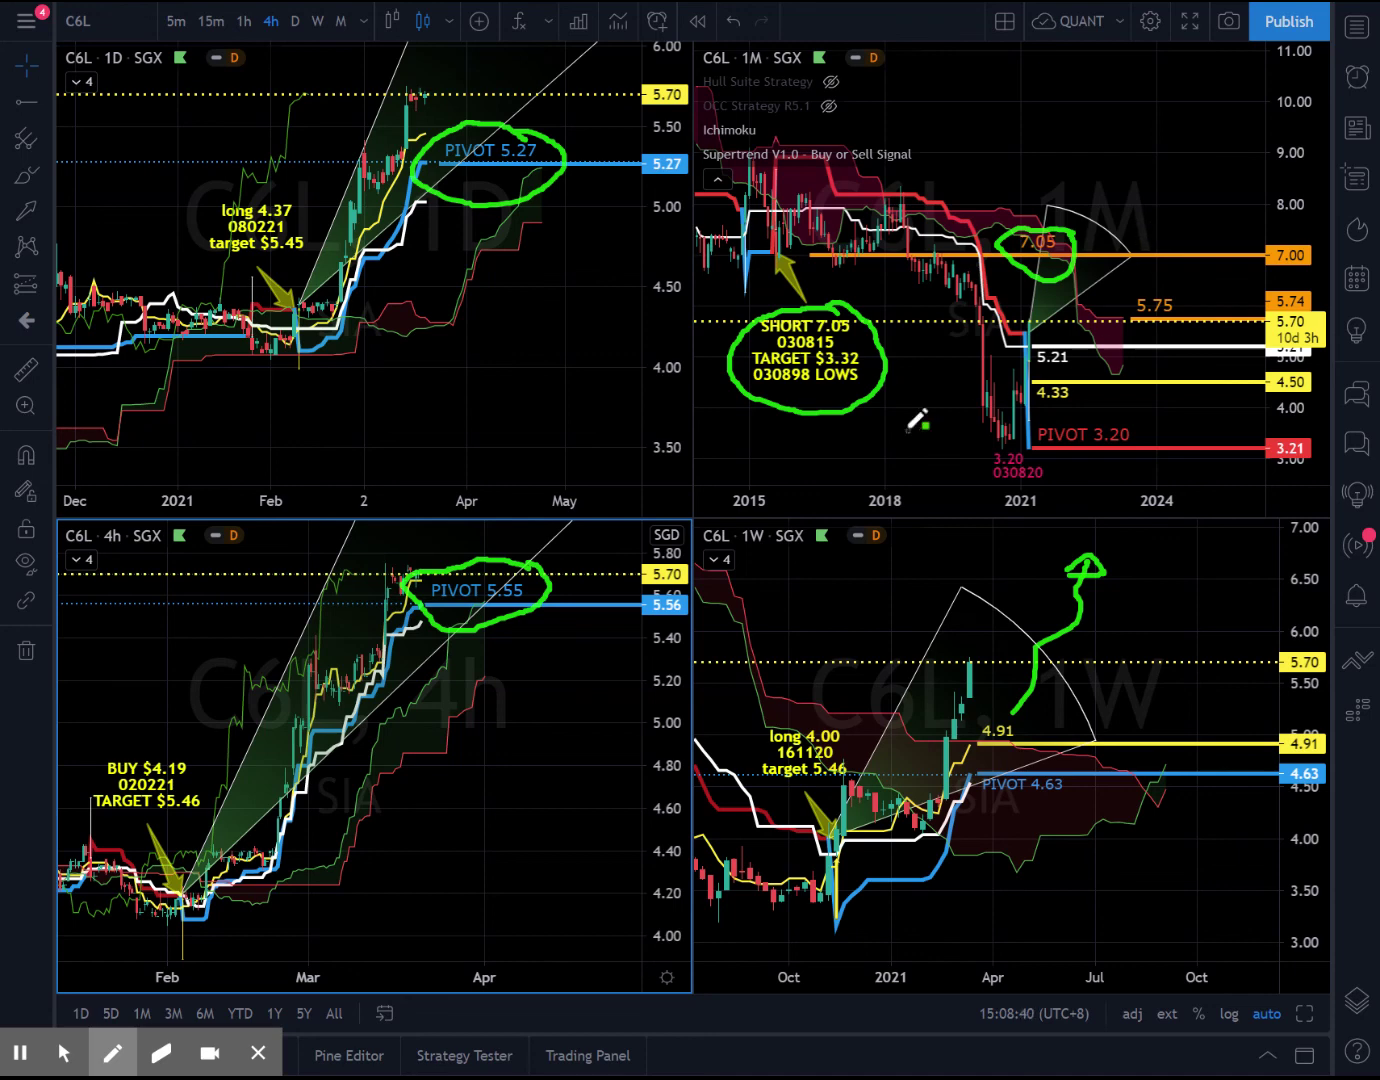
{"action": "mouse_move", "coordinate": [1179, 292]}
{"action": "left_mouse_down"}
{"action": "mouse_move", "coordinate": [1140, 290]}
{"action": "mouse_move", "coordinate": [1155, 330]}
{"action": "mouse_move", "coordinate": [1178, 279]}
{"action": "left_mouse_up"}
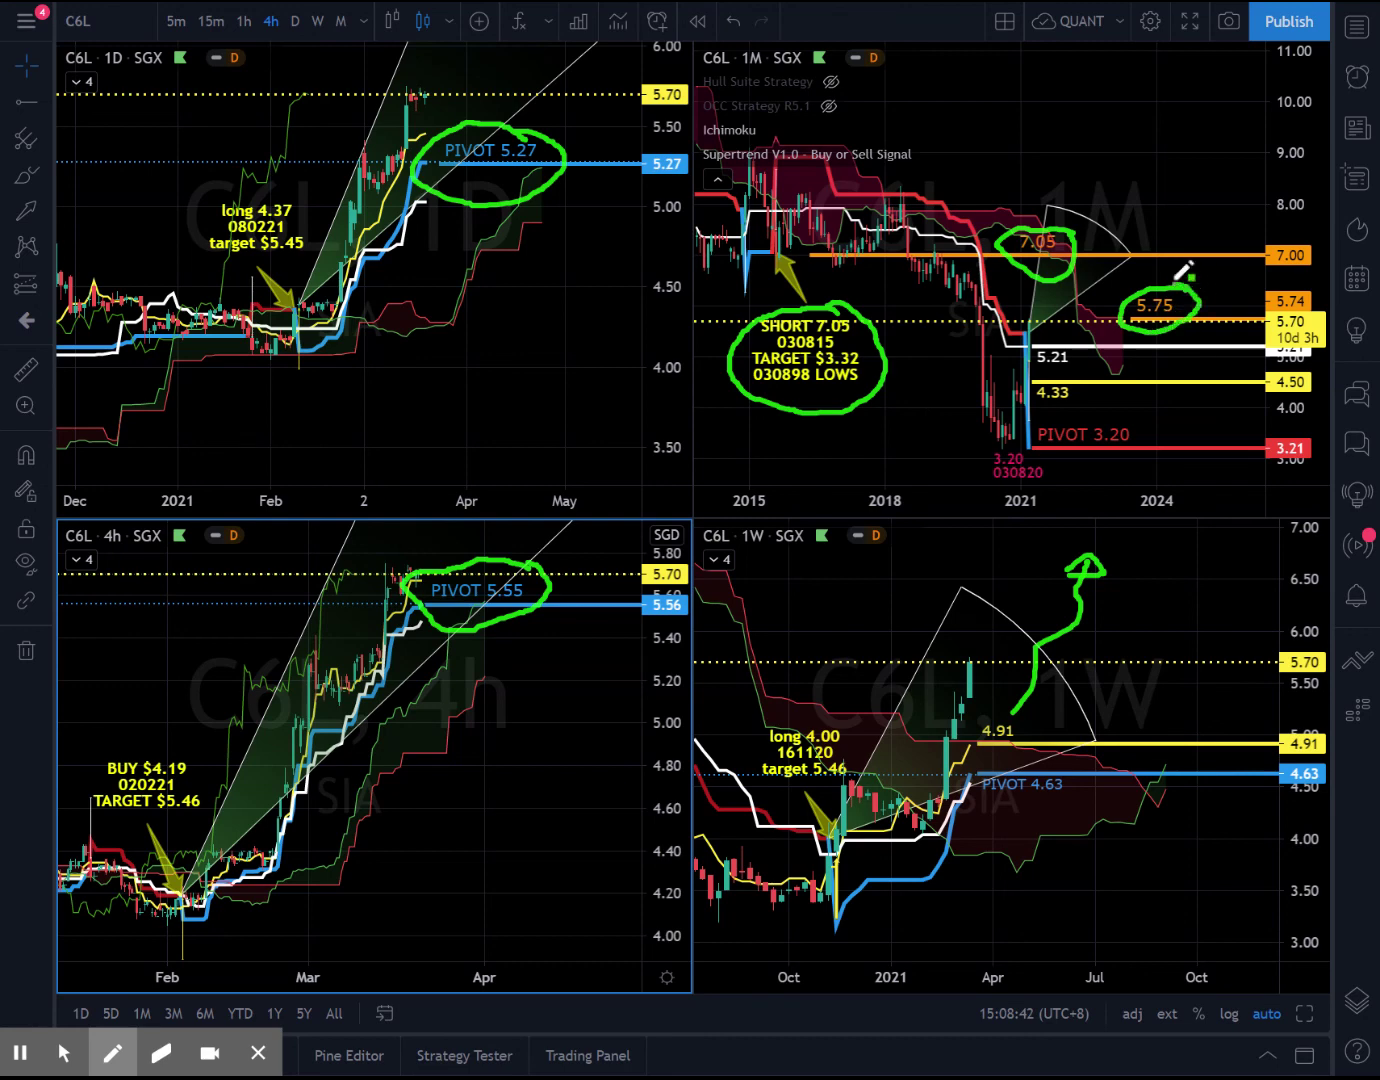